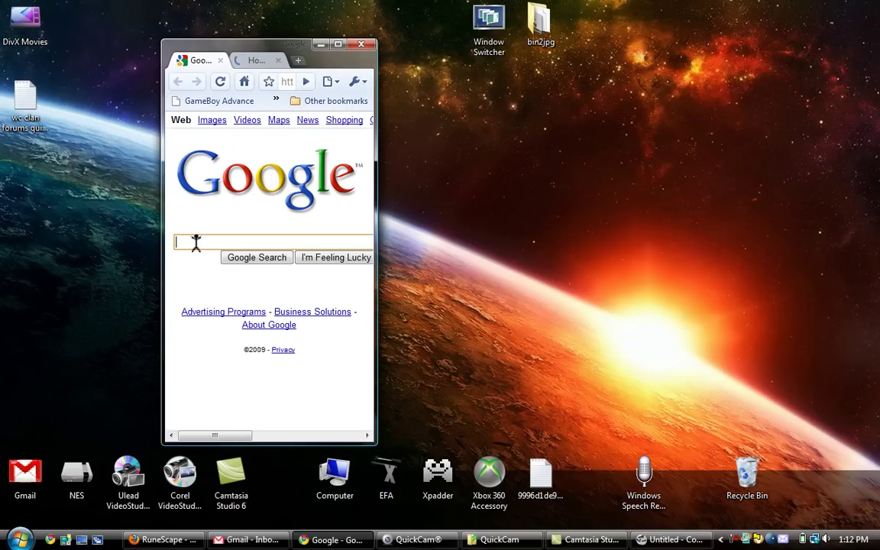
Step: Search Google for 'logitech quickcam pro for notebooks'
{"action": "type", "text": "logti"}
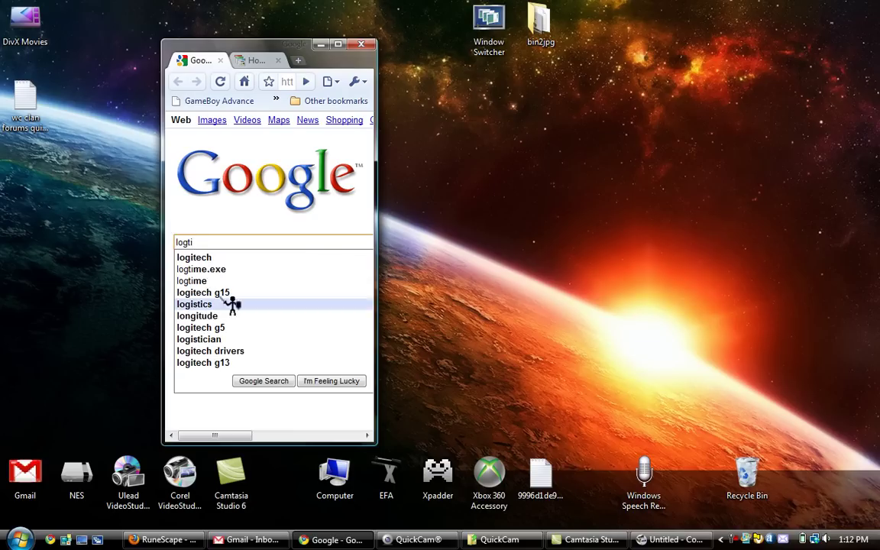
{"action": "key", "text": "BackSpace"}
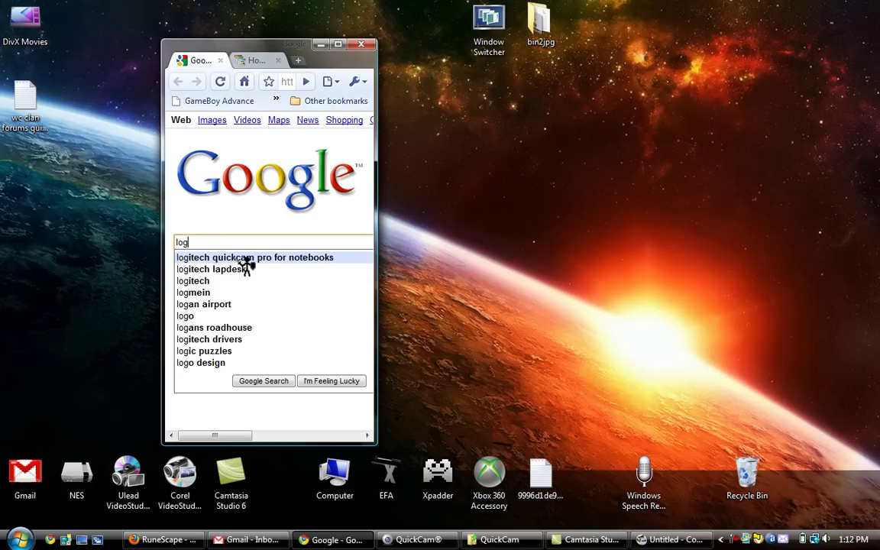
{"action": "left_click", "coordinate": [244, 257]}
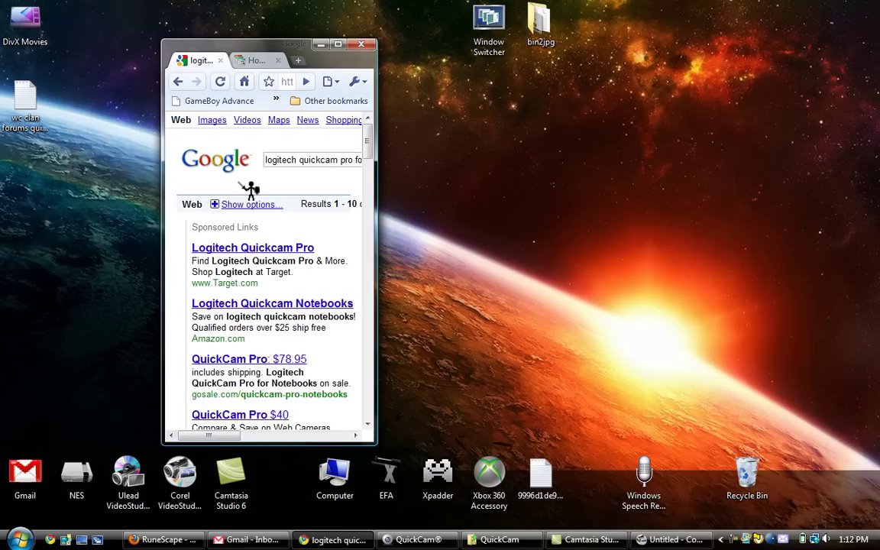
Step: View the QuickCam notebook webcam image at full size in Images, then close Chrome
{"action": "left_click", "coordinate": [210, 120]}
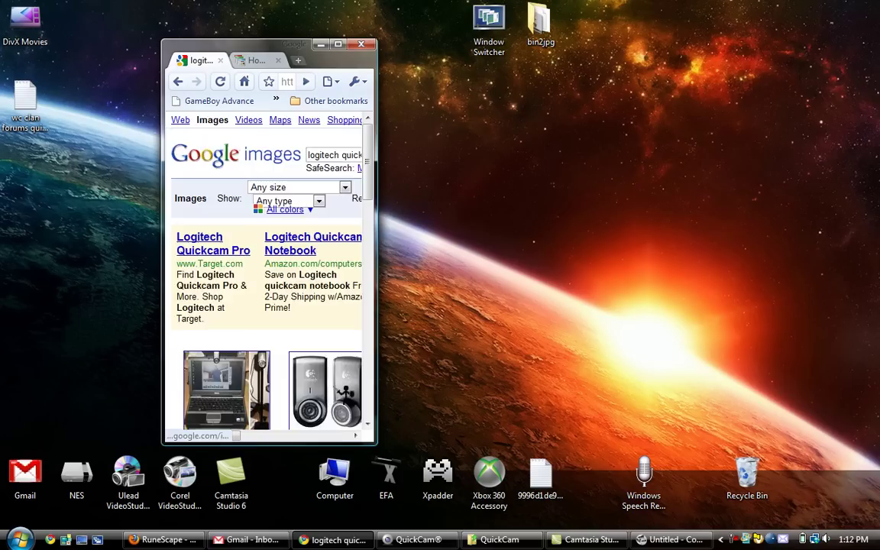
{"action": "left_click", "coordinate": [309, 359]}
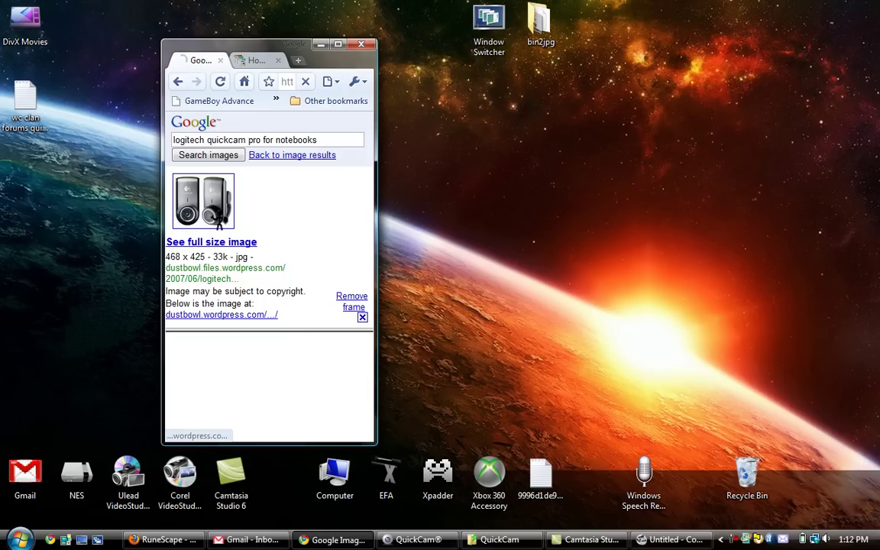
{"action": "left_click", "coordinate": [233, 242]}
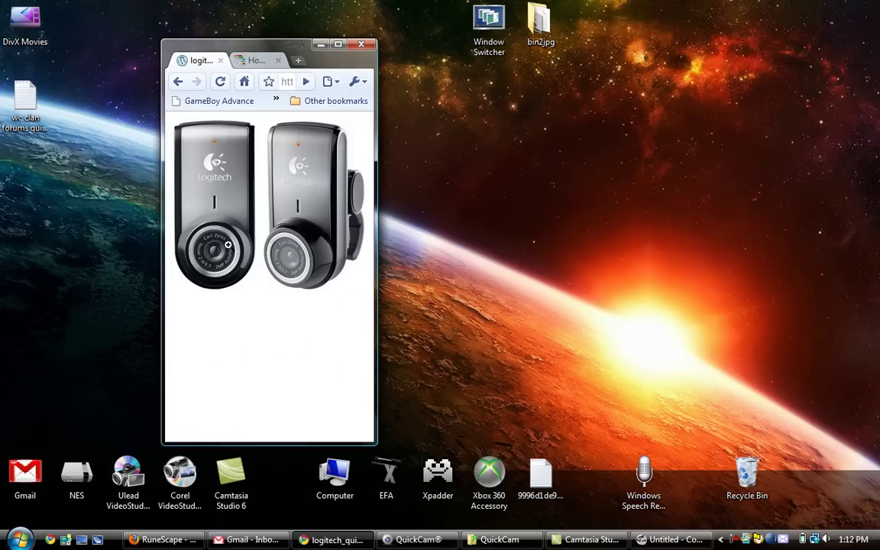
{"action": "left_click", "coordinate": [204, 220]}
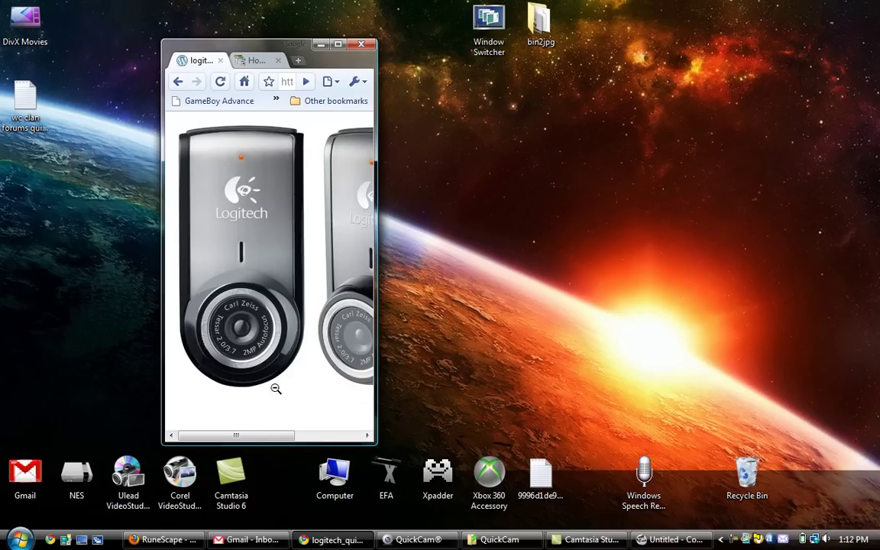
{"action": "left_click_drag", "start_coordinate": [244, 435], "coordinate": [319, 437]}
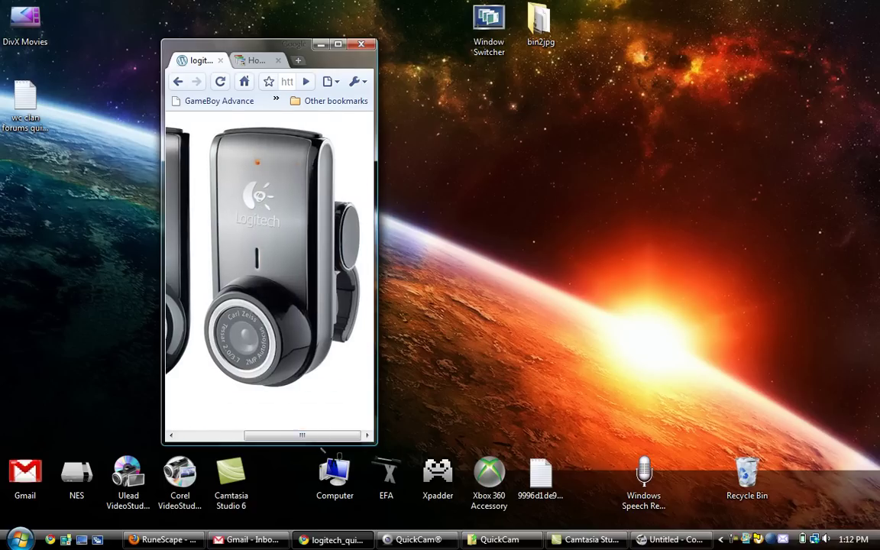
{"action": "left_click", "coordinate": [372, 49]}
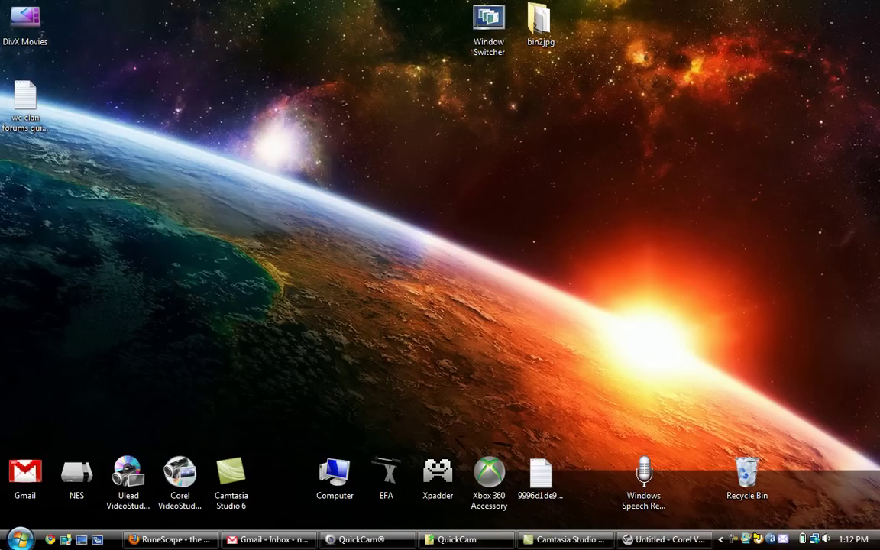
Step: Launch Logitech QuickCam from the Start menu and open QuickCapture's live webcam view
{"action": "left_click", "coordinate": [18, 539]}
{"action": "left_click", "coordinate": [61, 49]}
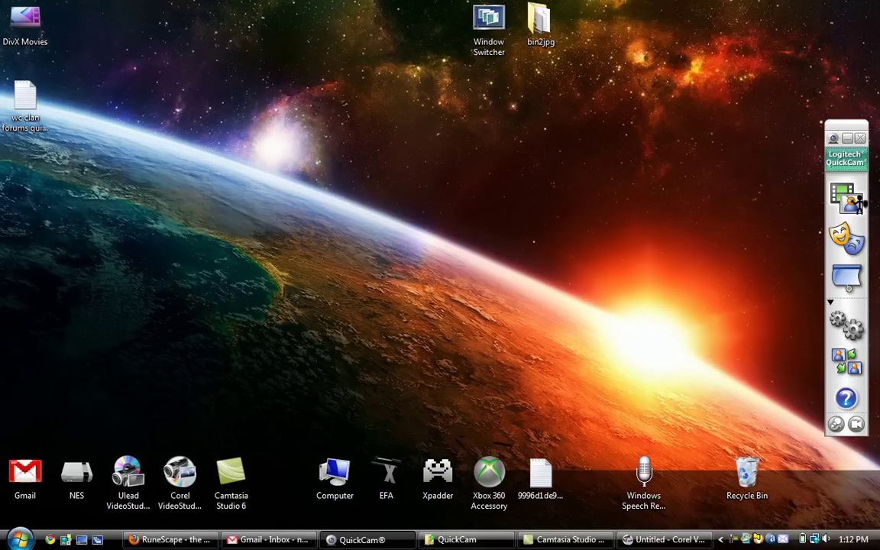
{"action": "left_click", "coordinate": [857, 197]}
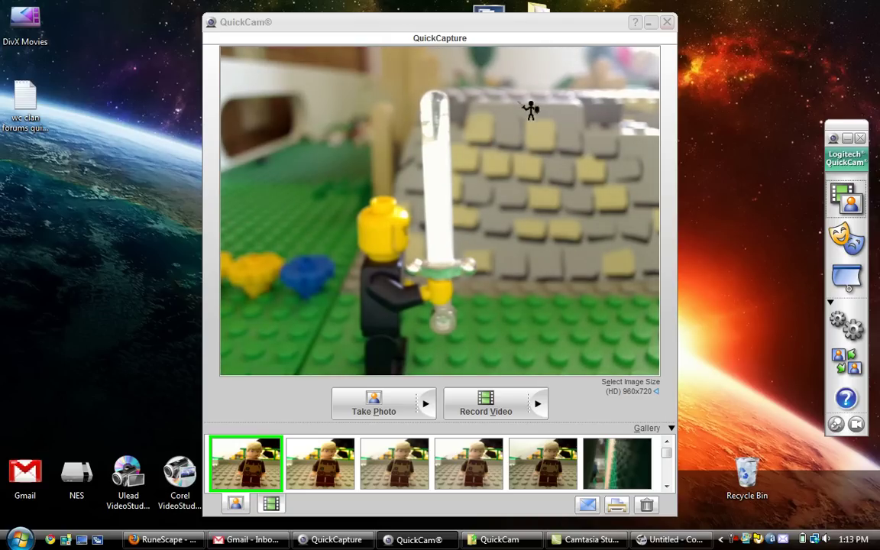
Step: Nudge the Manual Focus slider slightly sharper in Webcam Settings, then bring QuickCapture forward
{"action": "left_click", "coordinate": [846, 326]}
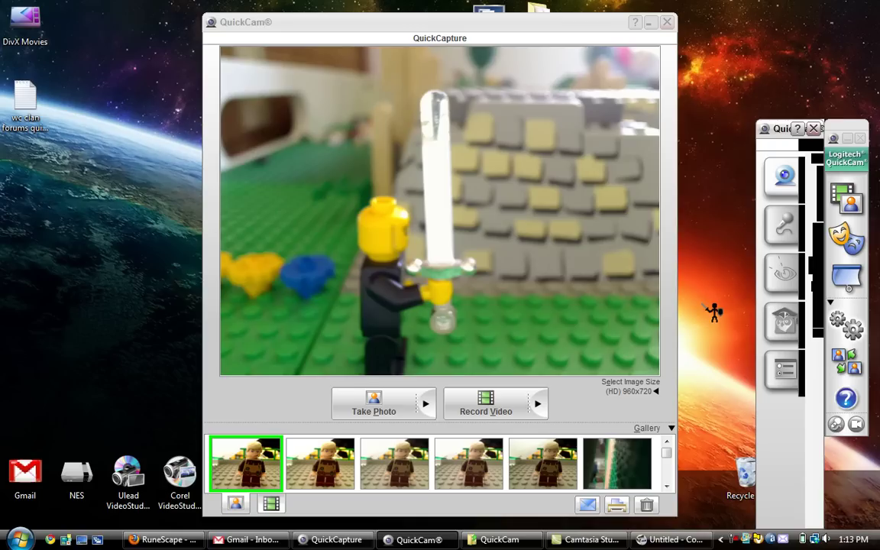
{"action": "left_click_drag", "start_coordinate": [693, 265], "coordinate": [722, 275]}
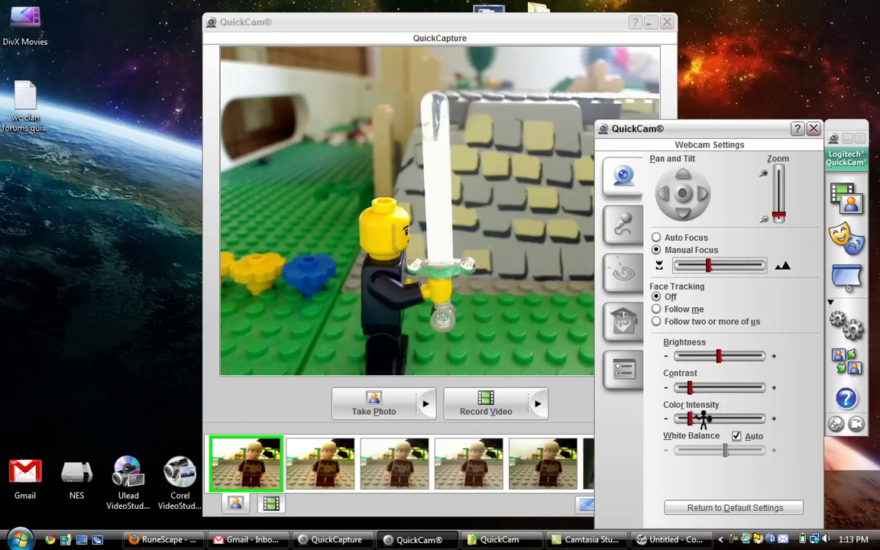
{"action": "left_click", "coordinate": [572, 28]}
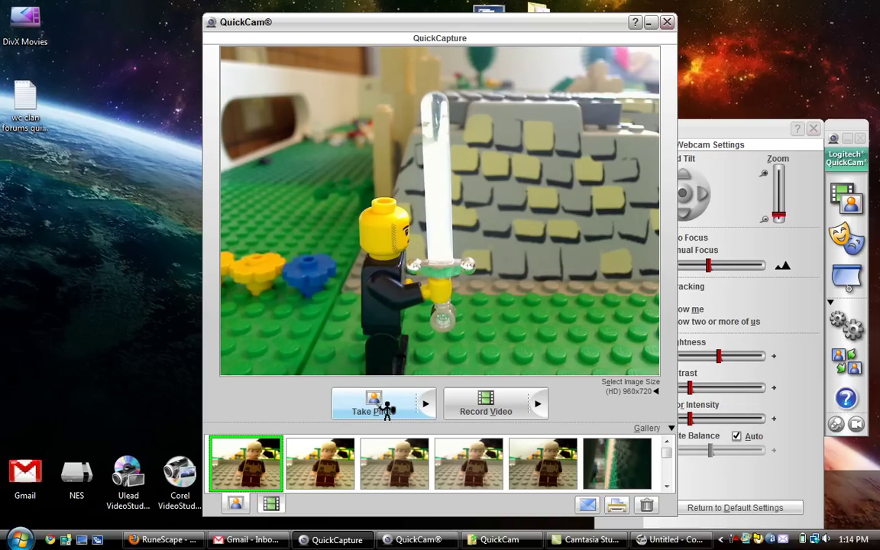
Step: Take 14 stop-motion photos of the swordsman, moving the sword slightly between shots
{"action": "left_click", "coordinate": [386, 410]}
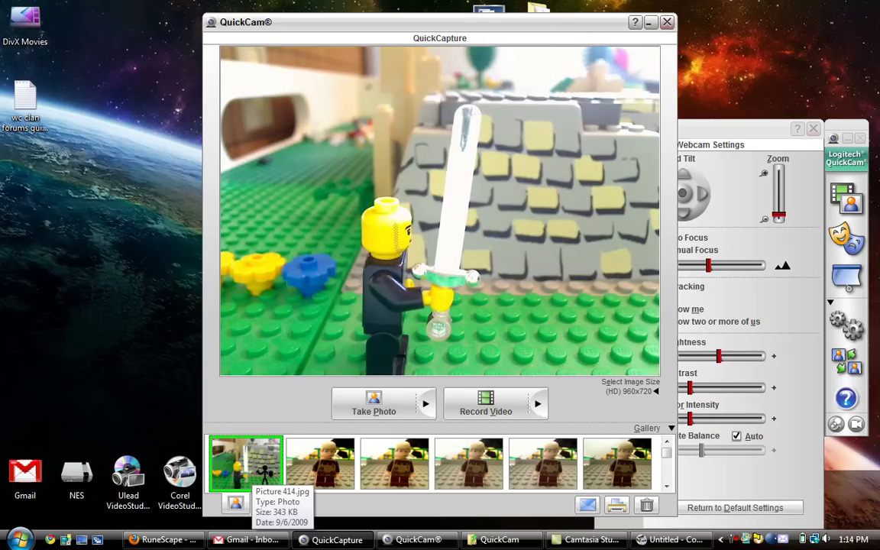
{"action": "left_click", "coordinate": [372, 405]}
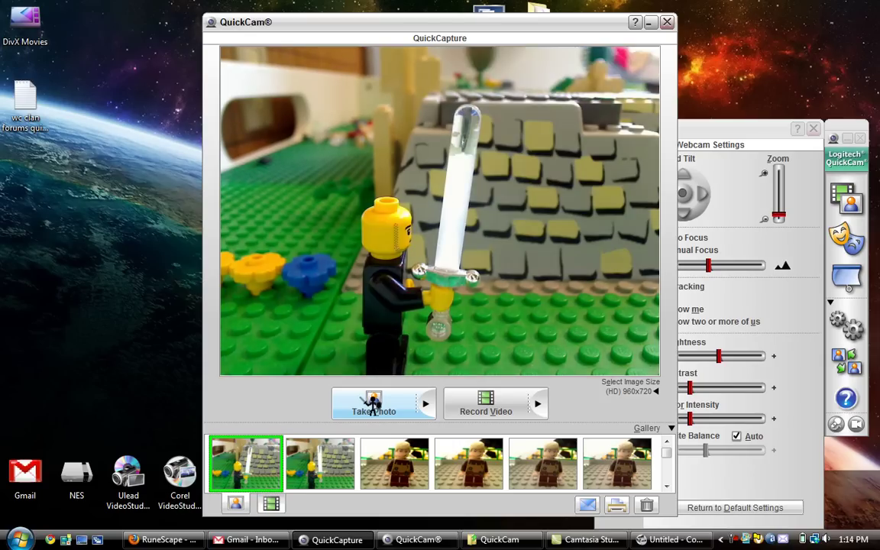
{"action": "left_click", "coordinate": [370, 404]}
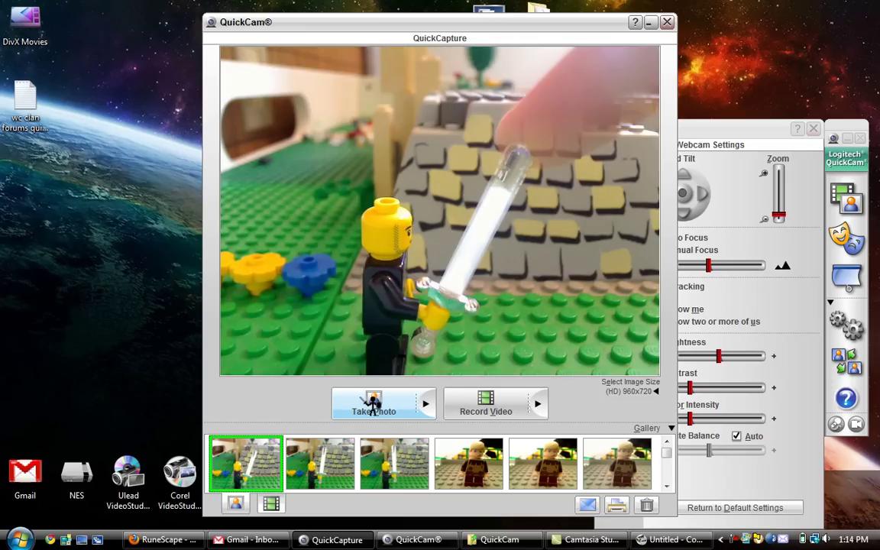
{"action": "left_click", "coordinate": [374, 405]}
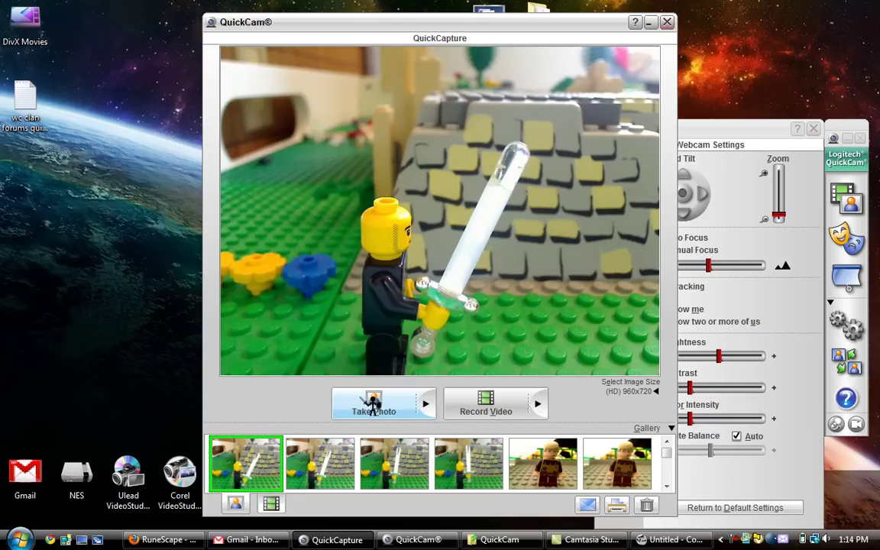
{"action": "left_click", "coordinate": [373, 404]}
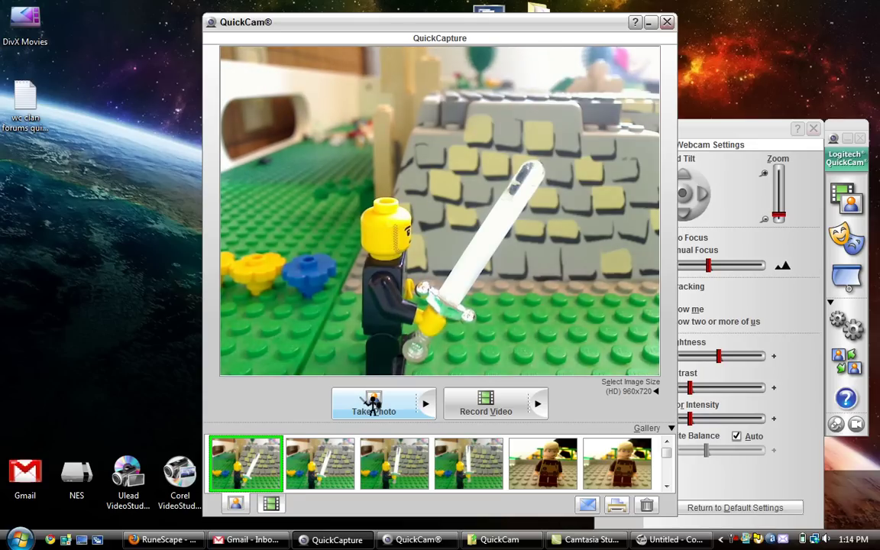
{"action": "left_click", "coordinate": [374, 405]}
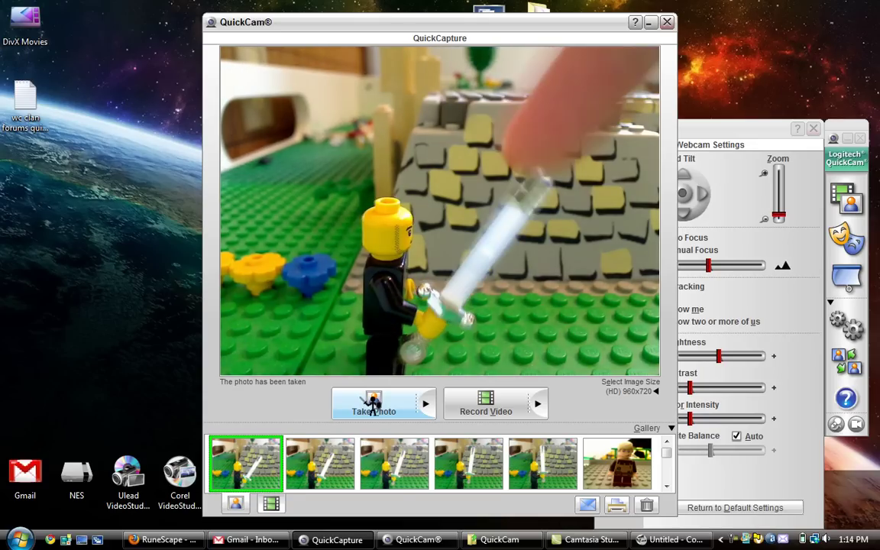
{"action": "left_click", "coordinate": [373, 405]}
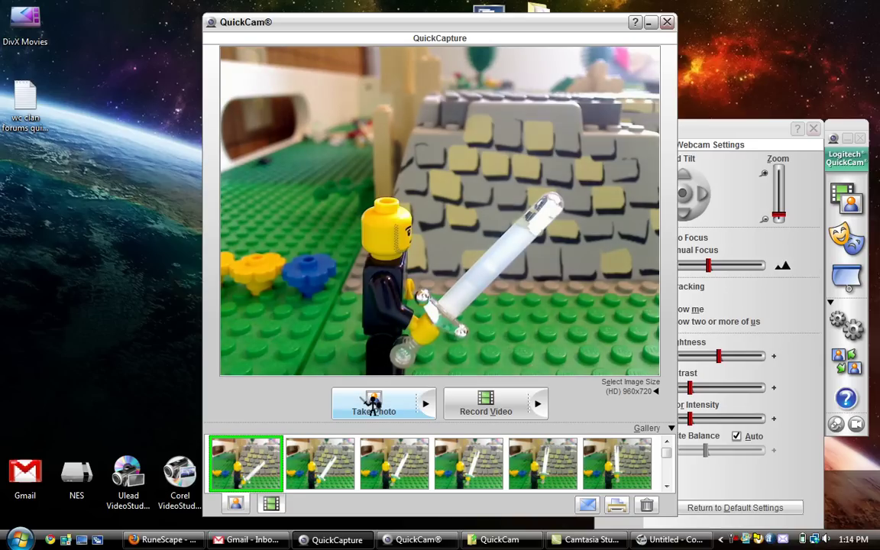
{"action": "left_click", "coordinate": [374, 405]}
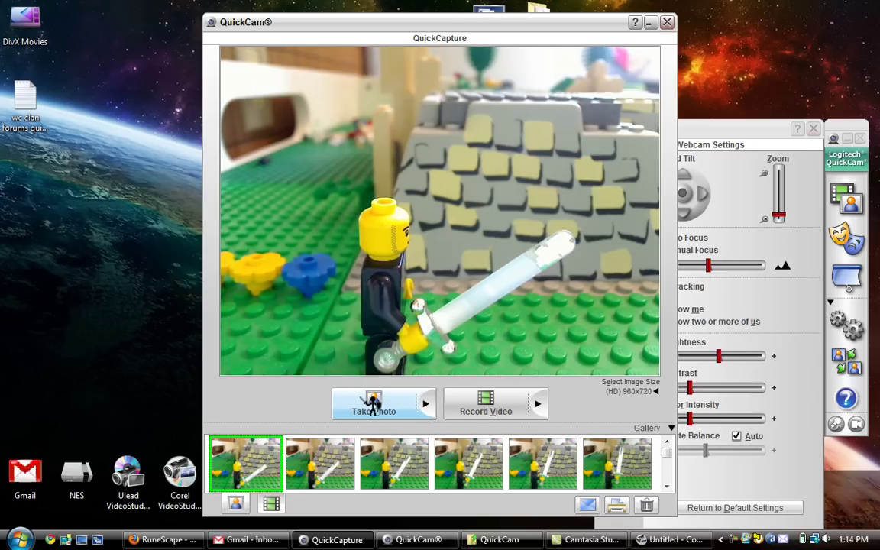
{"action": "left_click", "coordinate": [373, 405]}
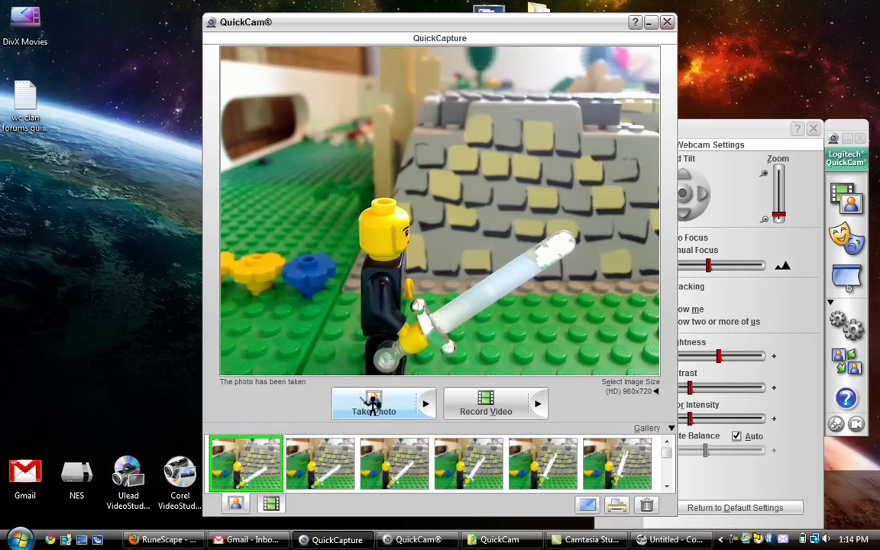
{"action": "left_click", "coordinate": [374, 404]}
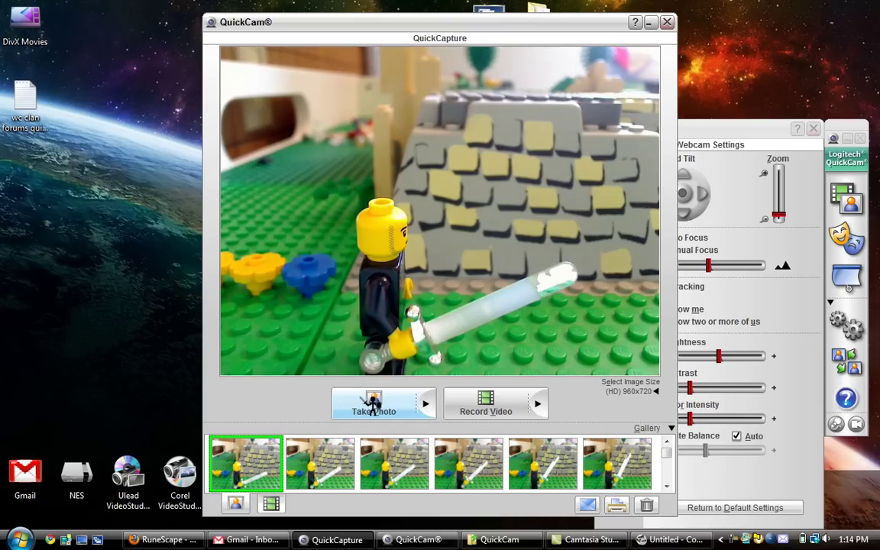
{"action": "left_click", "coordinate": [373, 405]}
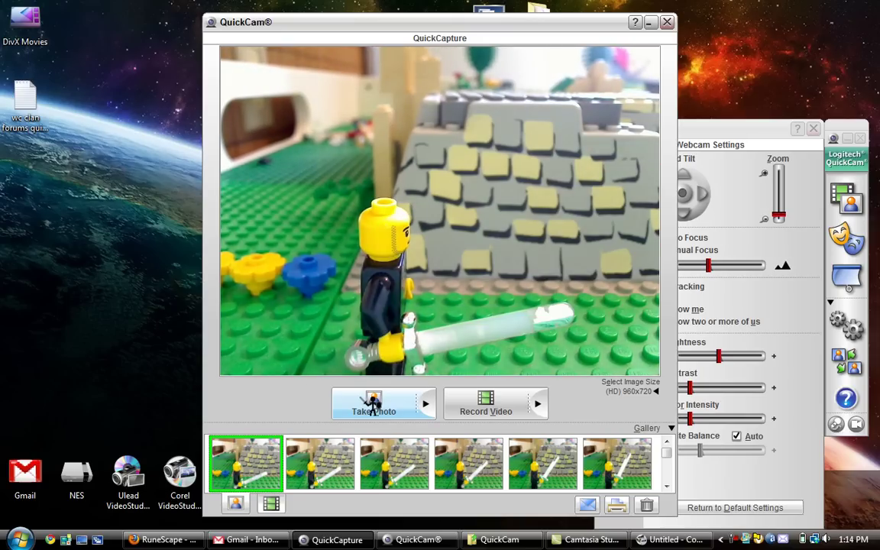
{"action": "left_click", "coordinate": [374, 405]}
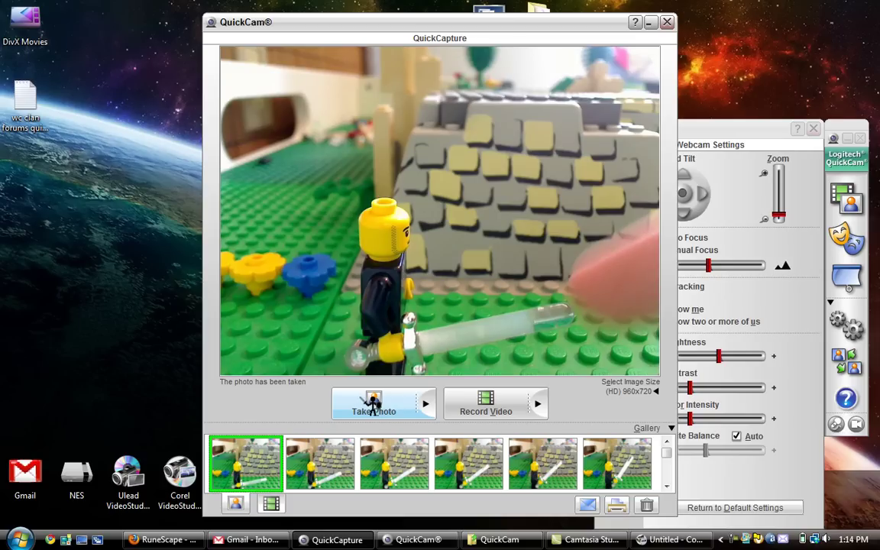
{"action": "left_click", "coordinate": [374, 405]}
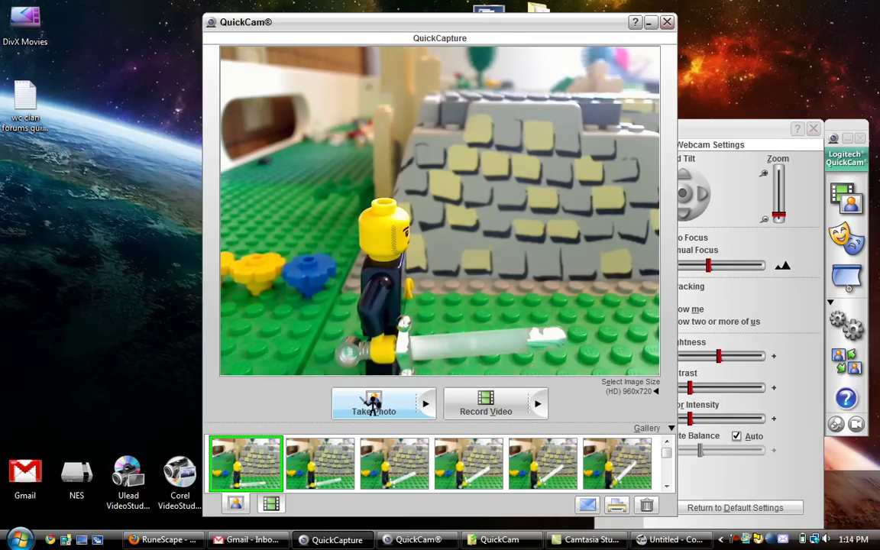
{"action": "left_click", "coordinate": [374, 405]}
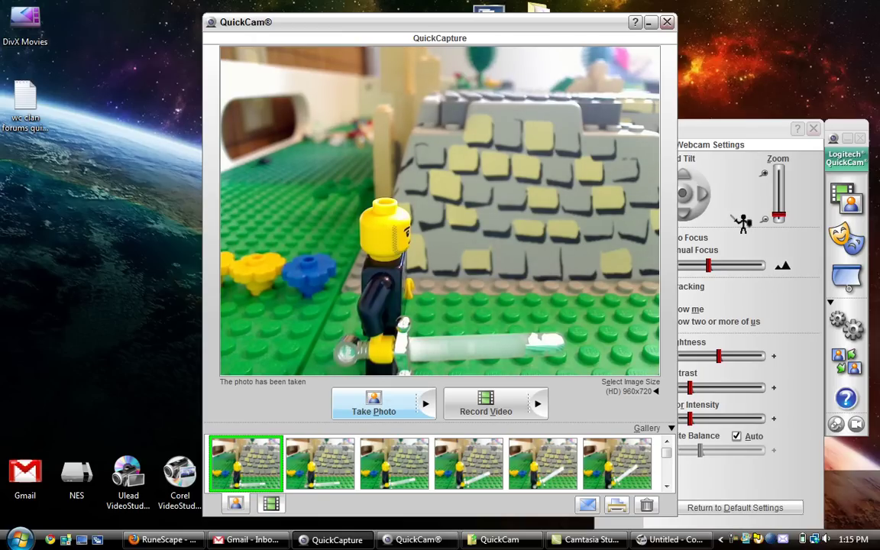
Step: Close the QuickCam windows, restore VideoStudio, and set the Library to show Image files
{"action": "left_click", "coordinate": [666, 22]}
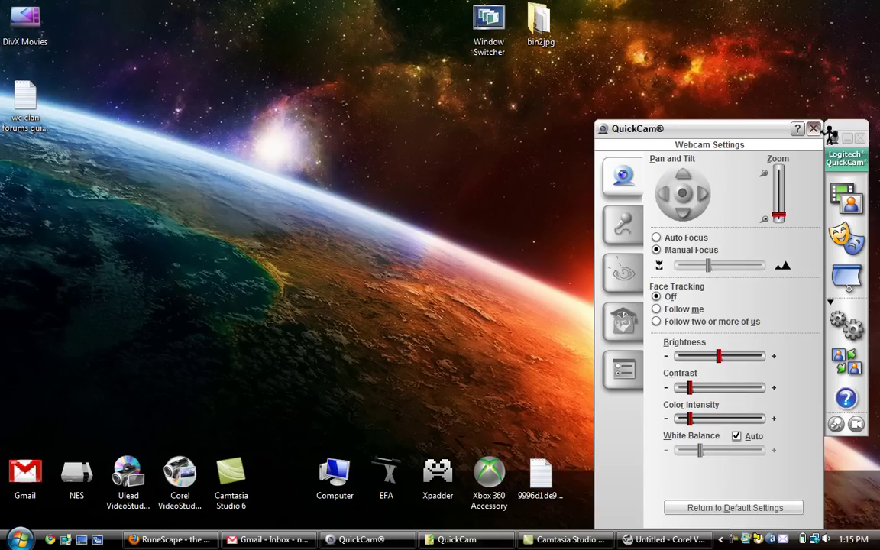
{"action": "left_click", "coordinate": [814, 129]}
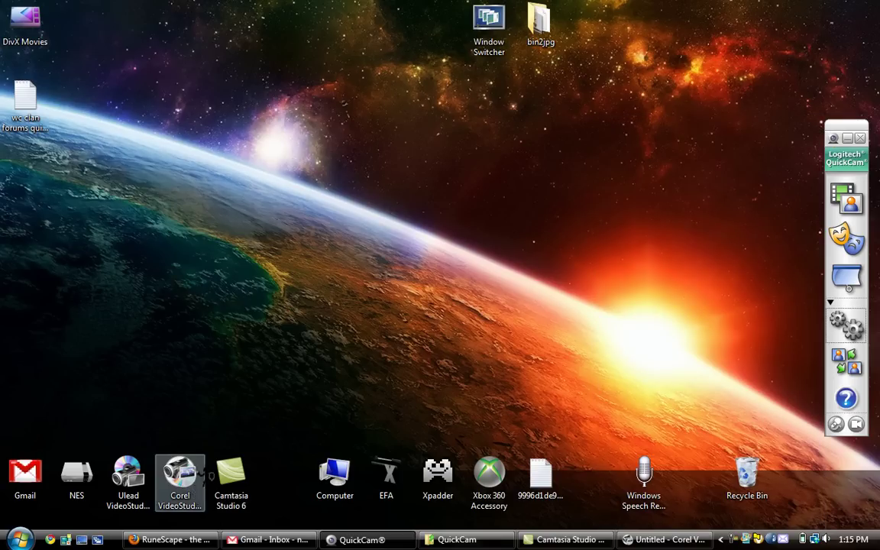
{"action": "left_click", "coordinate": [664, 540]}
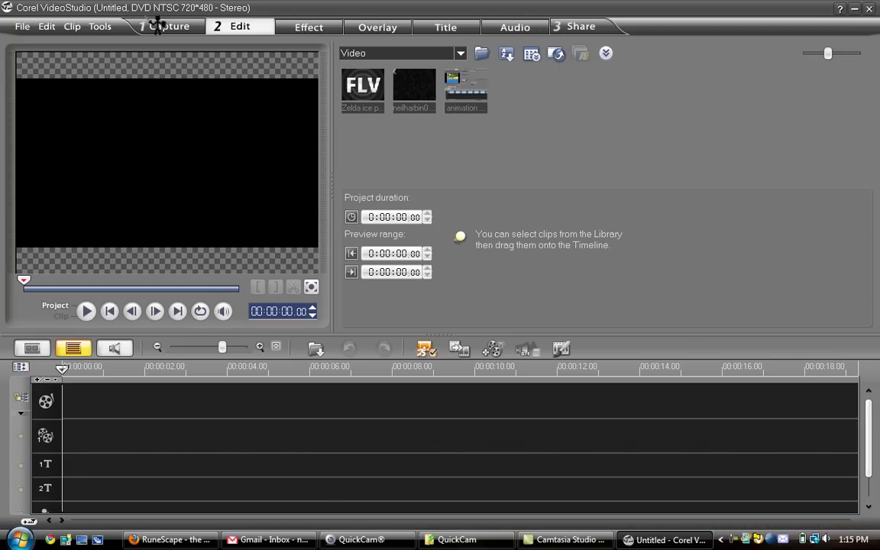
{"action": "left_click", "coordinate": [461, 53]}
{"action": "mouse_move", "coordinate": [416, 87]}
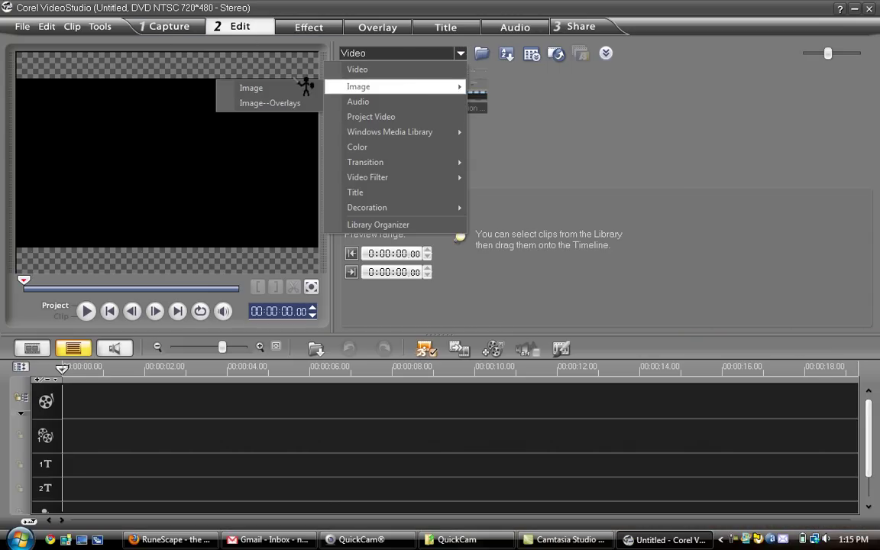
{"action": "left_click", "coordinate": [304, 84]}
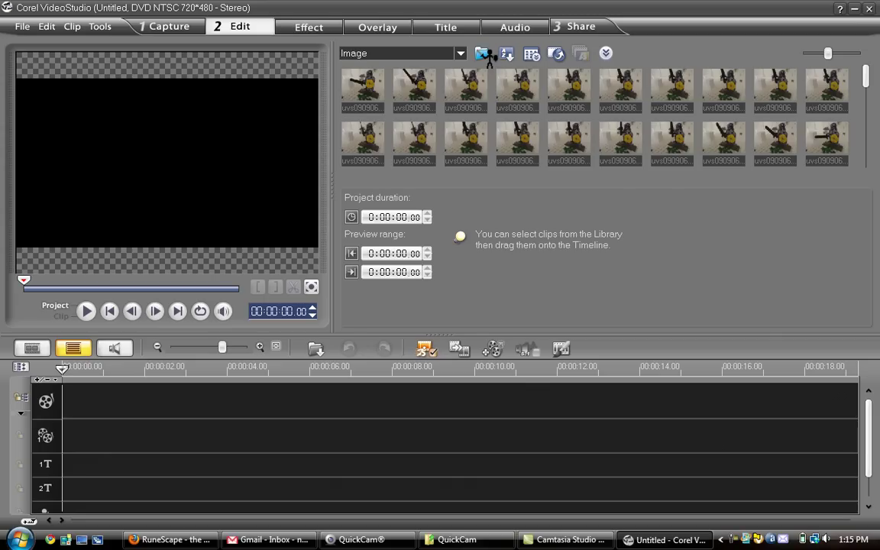
Step: In Load, browse to Pictures\QuickCam and select Picture 414 through Picture 425
{"action": "left_click", "coordinate": [481, 53]}
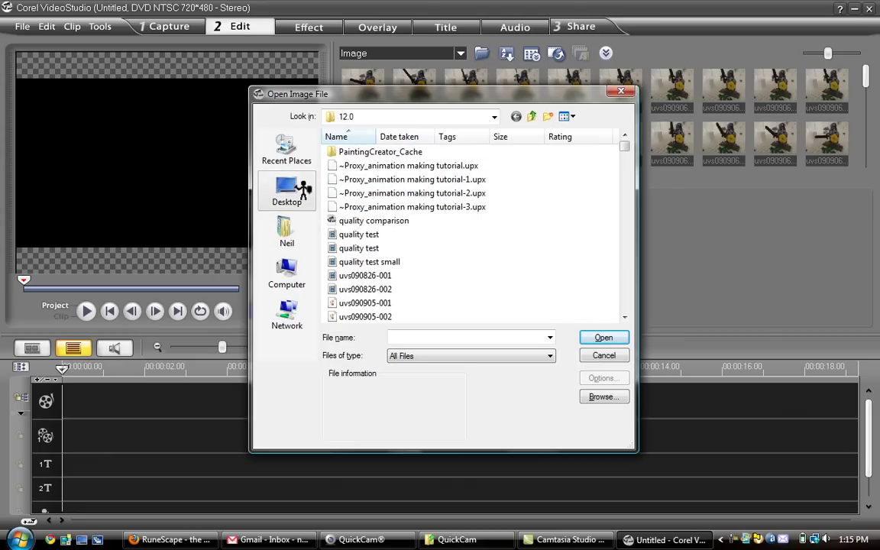
{"action": "left_click", "coordinate": [303, 243]}
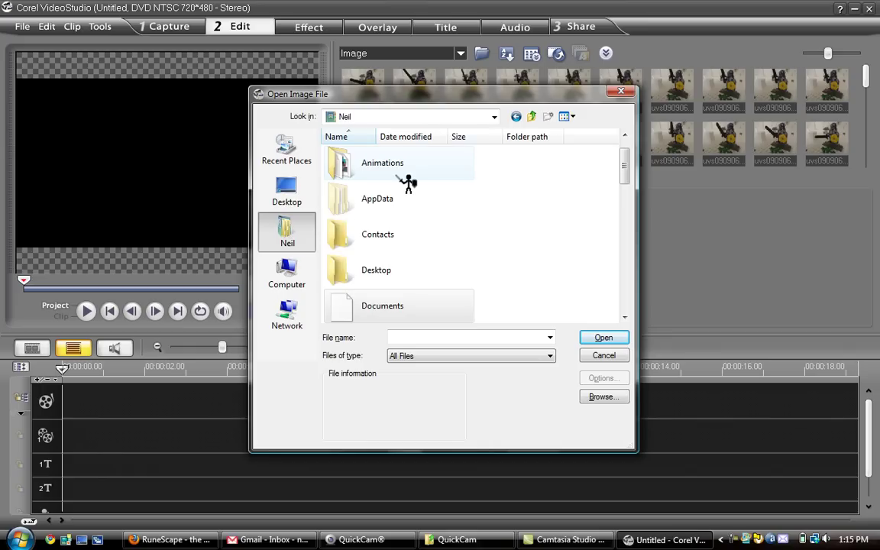
{"action": "scroll", "coordinate": [409, 182], "scroll_direction": "down", "scroll_amount": 3}
{"action": "double_click", "coordinate": [408, 173]}
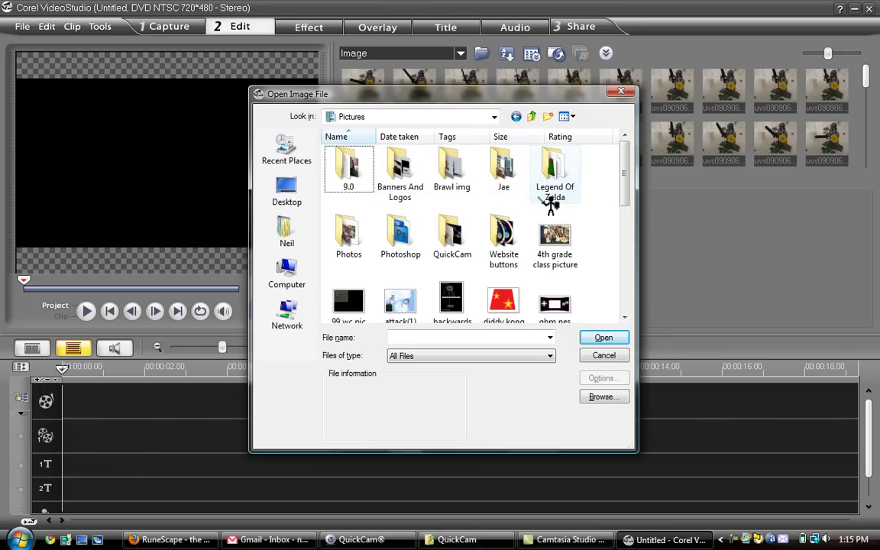
{"action": "double_click", "coordinate": [460, 235]}
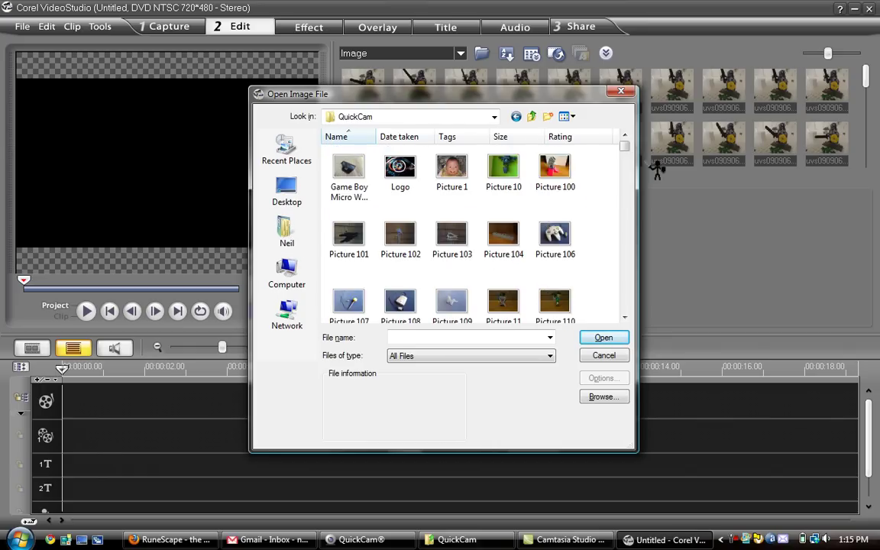
{"action": "left_click_drag", "start_coordinate": [625, 151], "coordinate": [632, 314]}
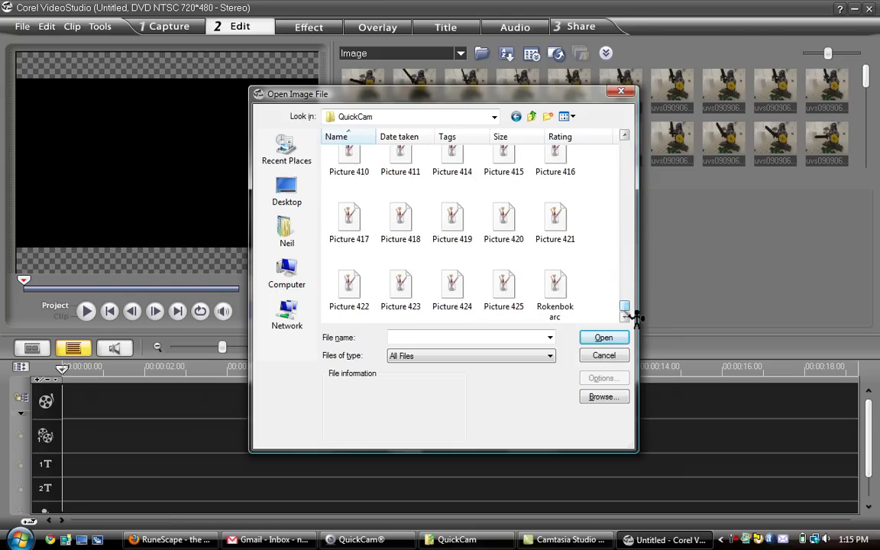
{"action": "left_click", "coordinate": [447, 164]}
{"action": "left_click", "coordinate": [510, 289], "text": "shift"}
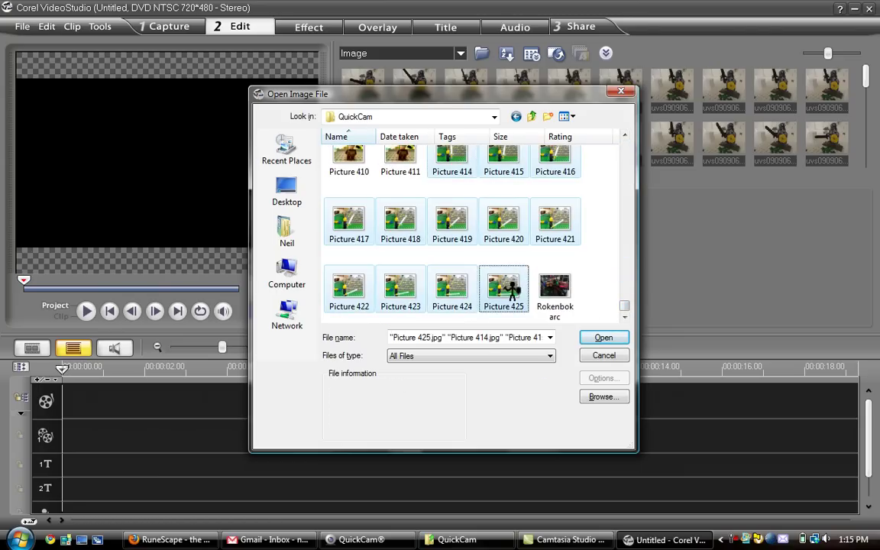
Step: Import Pictures 414–425 into the library and drag them onto the Video Track
{"action": "left_click", "coordinate": [607, 339]}
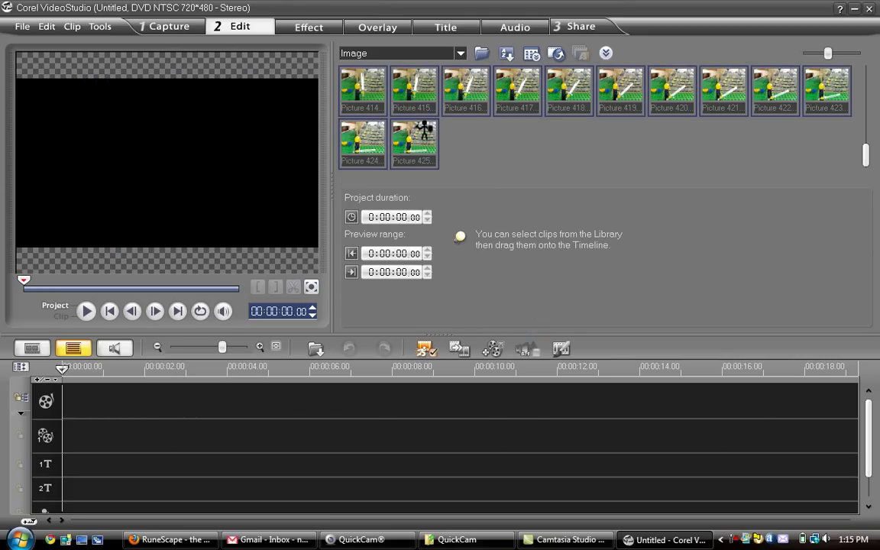
{"action": "left_click_drag", "start_coordinate": [87, 414], "coordinate": [81, 397]}
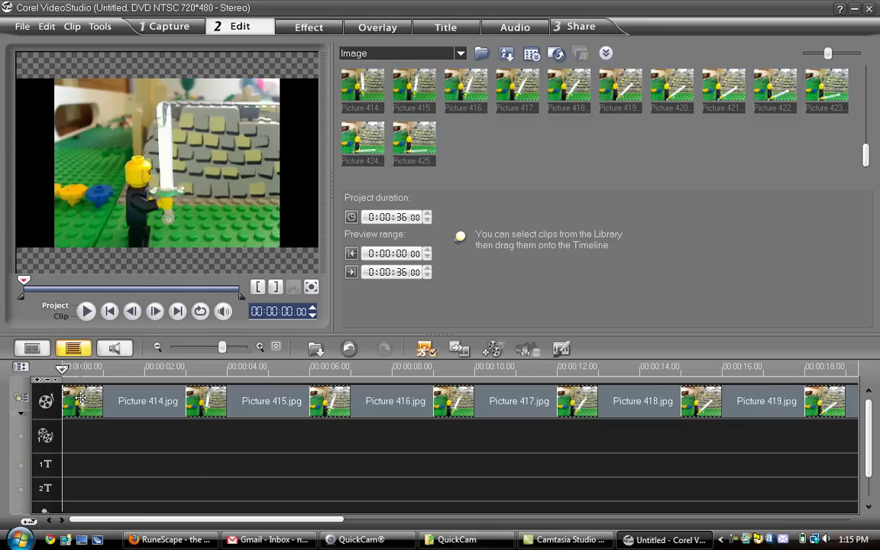
{"action": "left_click", "coordinate": [154, 443]}
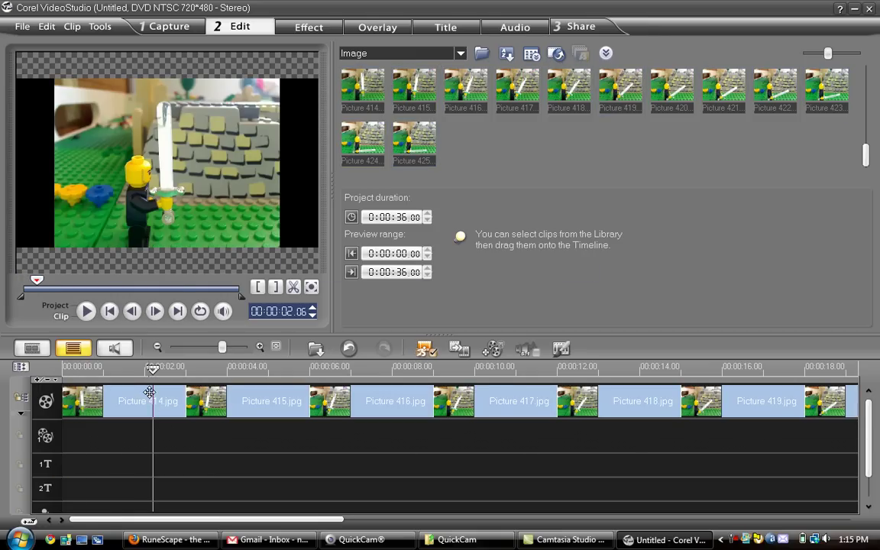
Step: Shorten Picture 414 through Picture 422 to three frames each
{"action": "left_click", "coordinate": [150, 392]}
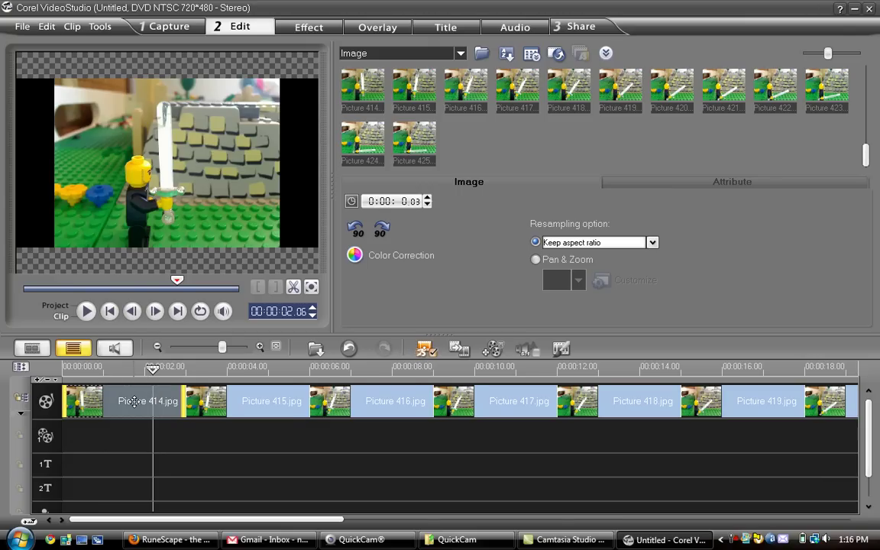
{"action": "key", "text": "Delete"}
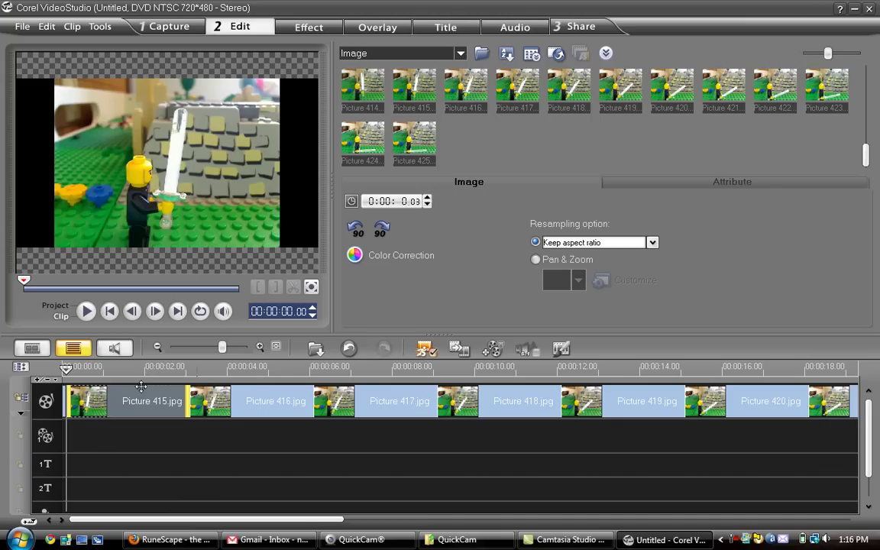
{"action": "key", "text": "Delete"}
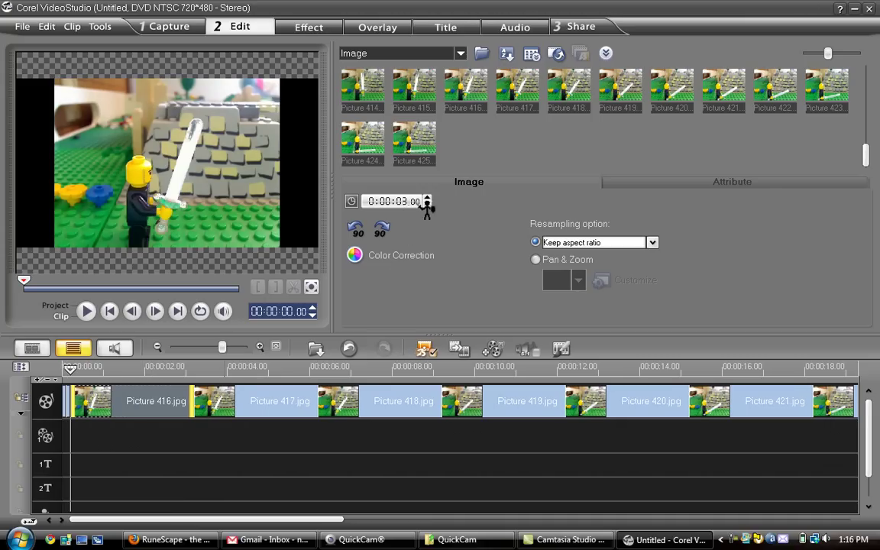
{"action": "key", "text": "Delete"}
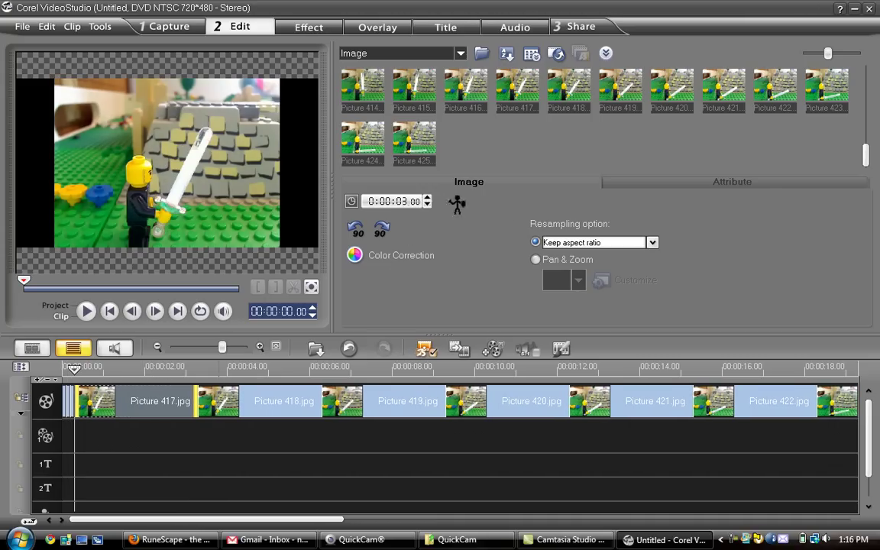
{"action": "key", "text": "Delete"}
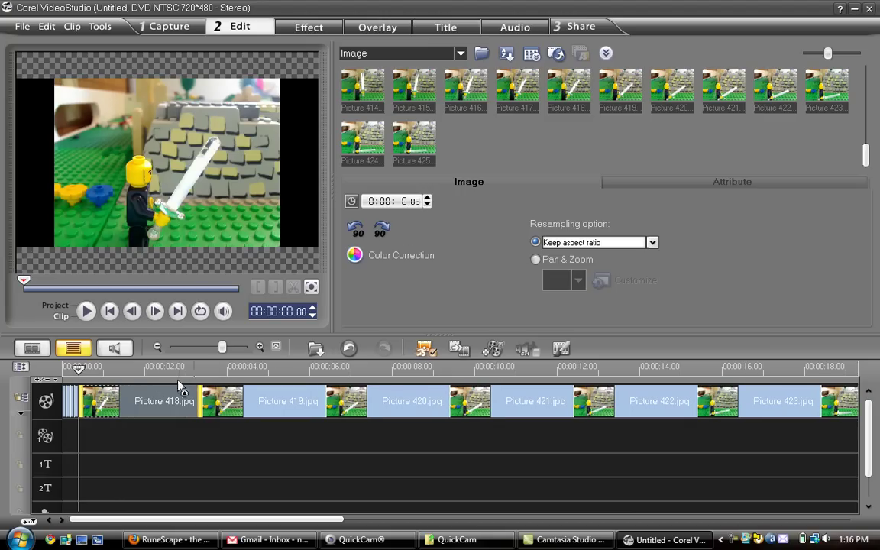
{"action": "key", "text": "Delete"}
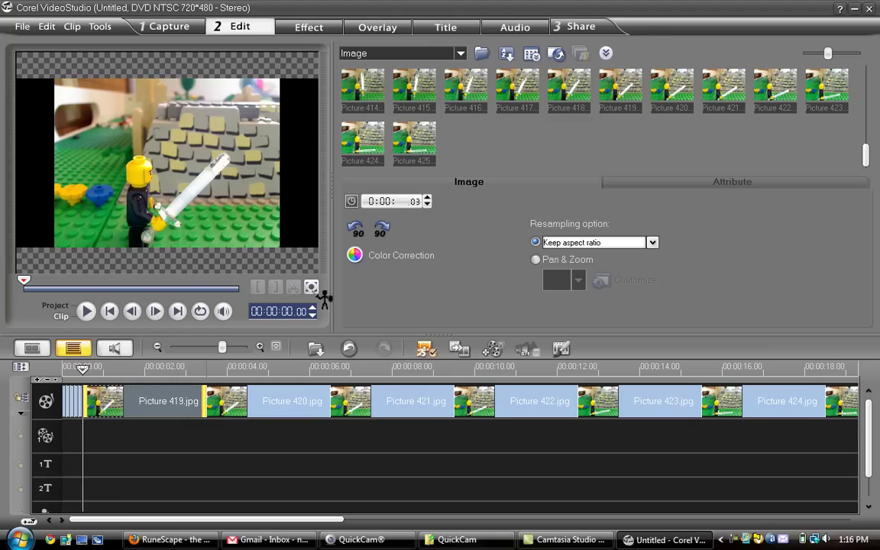
{"action": "key", "text": "Delete"}
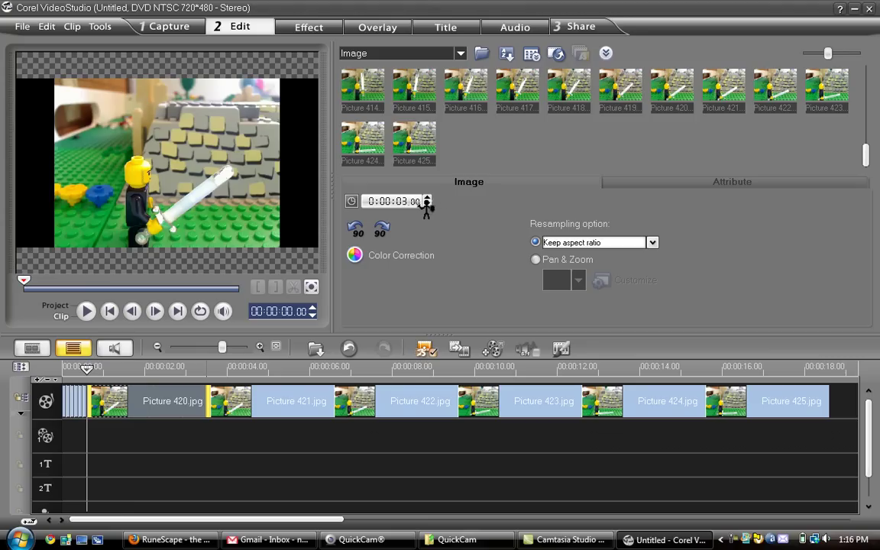
{"action": "key", "text": "Delete"}
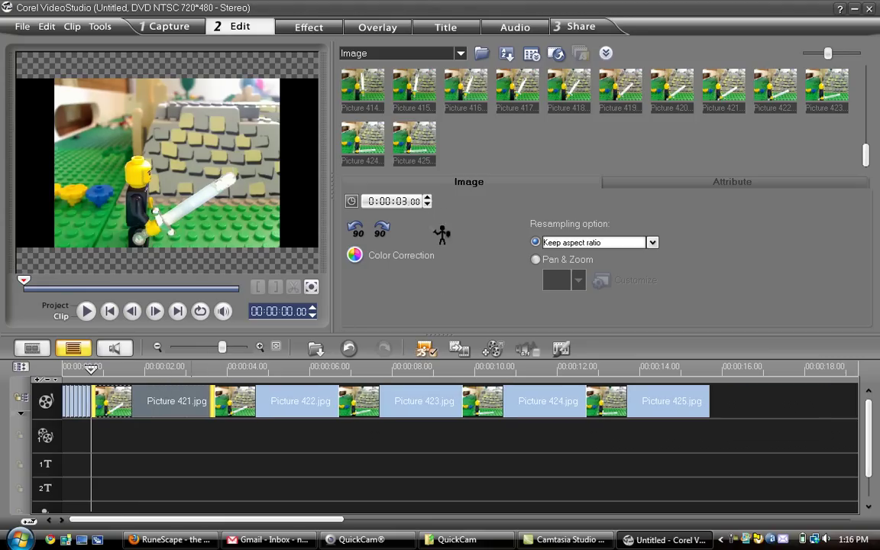
{"action": "key", "text": "Delete"}
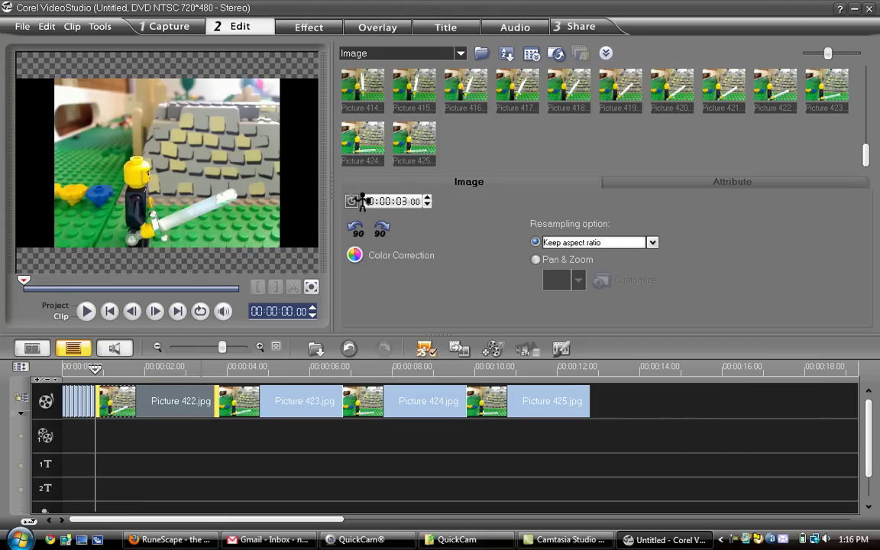
{"action": "key", "text": "Delete"}
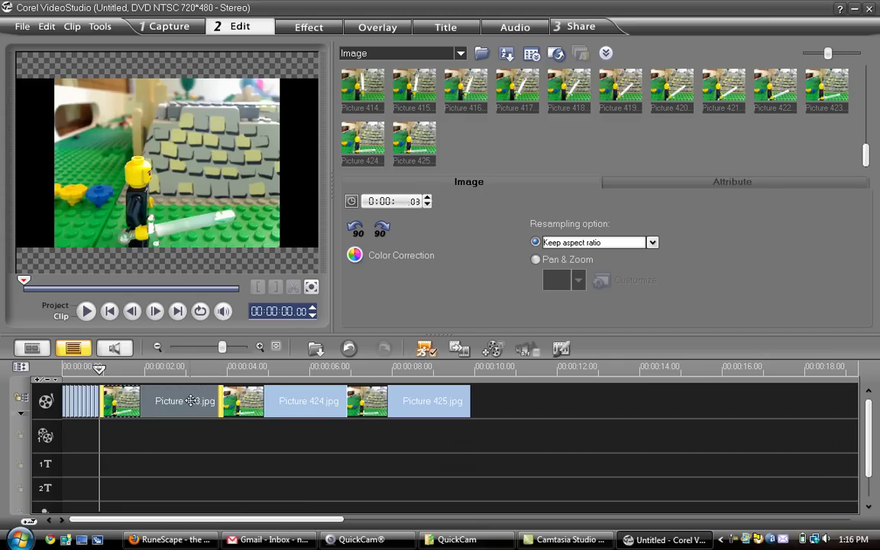
Step: Remove the Picture 423, 424 and 425 clips from the timeline
{"action": "key", "text": "Delete"}
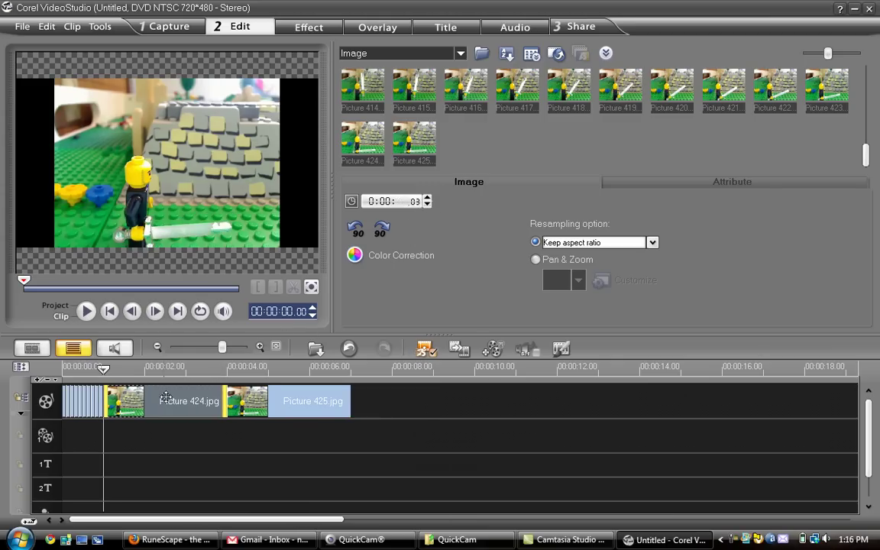
{"action": "key", "text": "Delete"}
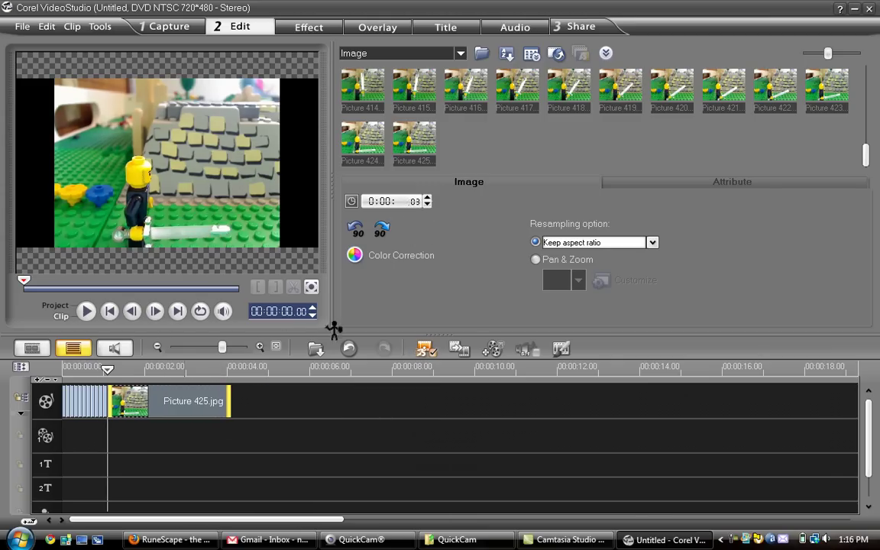
{"action": "key", "text": "Delete"}
Step: Rewind to 00:00:00.00 and play the 1-second sword-swing clip twice
{"action": "left_click", "coordinate": [168, 406]}
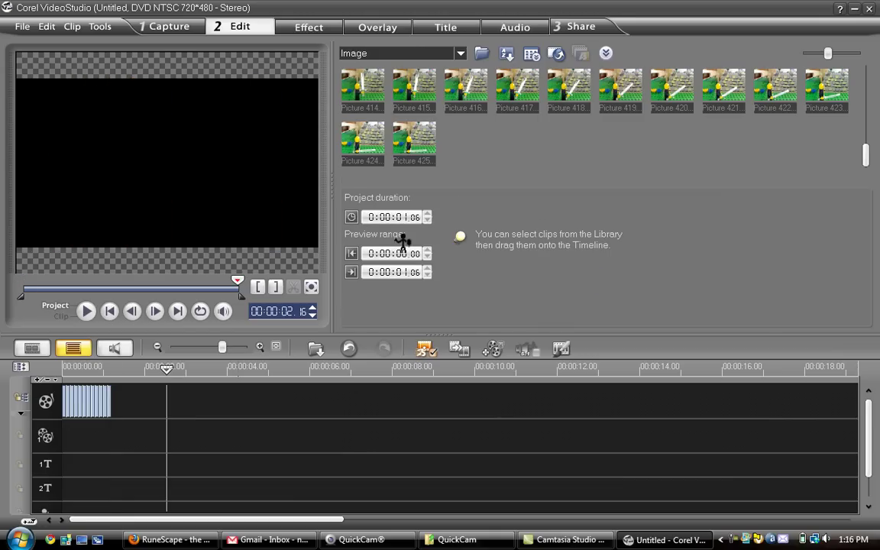
{"action": "left_click_drag", "start_coordinate": [79, 367], "coordinate": [55, 329]}
{"action": "left_click", "coordinate": [97, 311]}
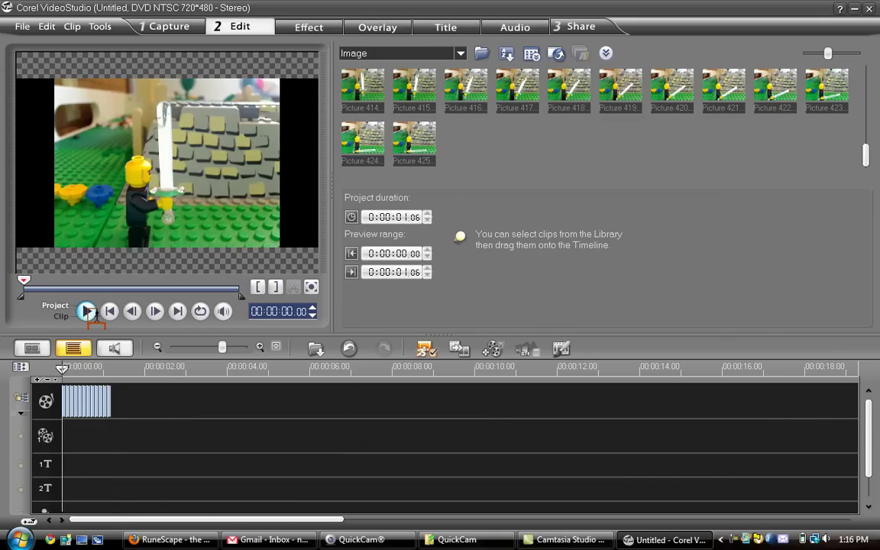
{"action": "left_click", "coordinate": [98, 310]}
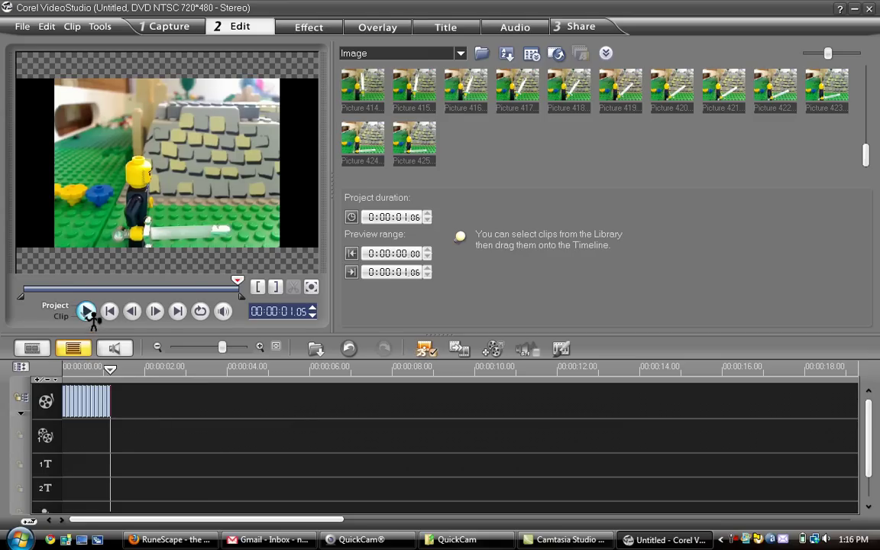
{"action": "left_click", "coordinate": [87, 312]}
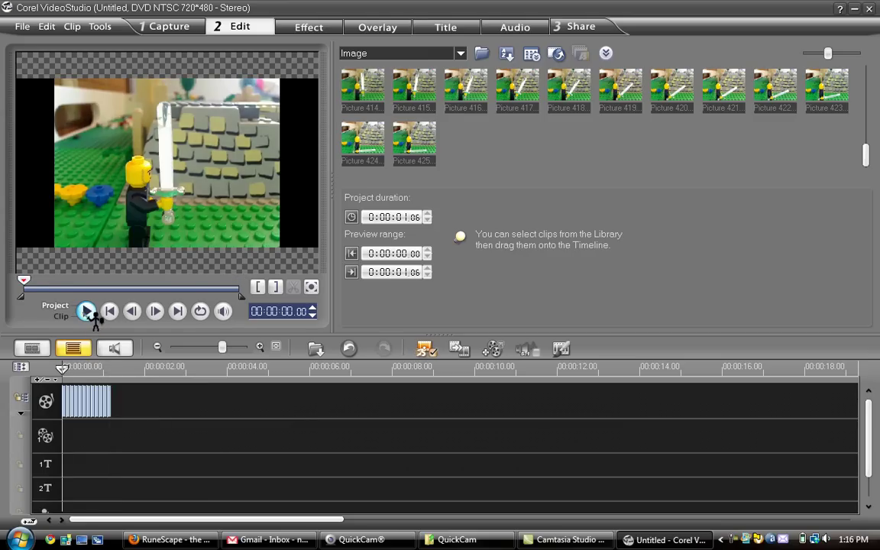
{"action": "left_click", "coordinate": [87, 311]}
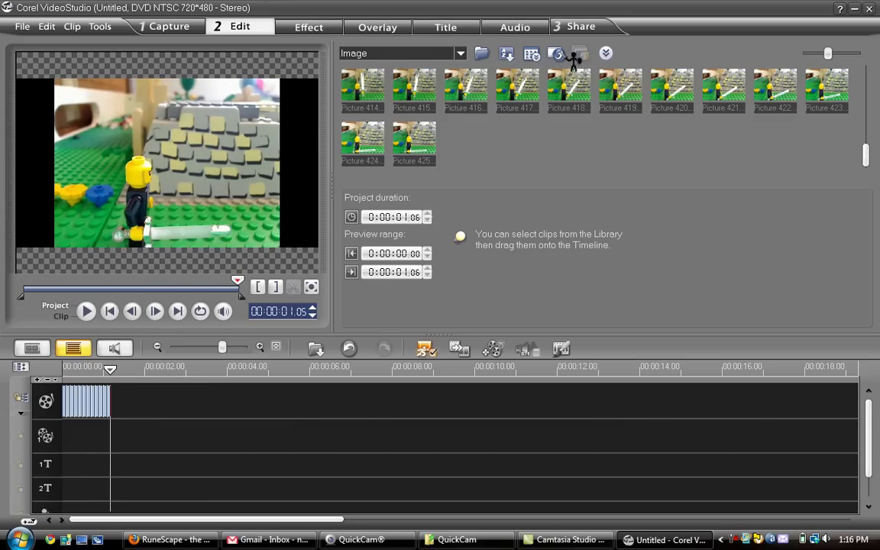
Step: Preview two Sword_Slash sounds and place one on the voice track near the start
{"action": "left_click", "coordinate": [534, 34]}
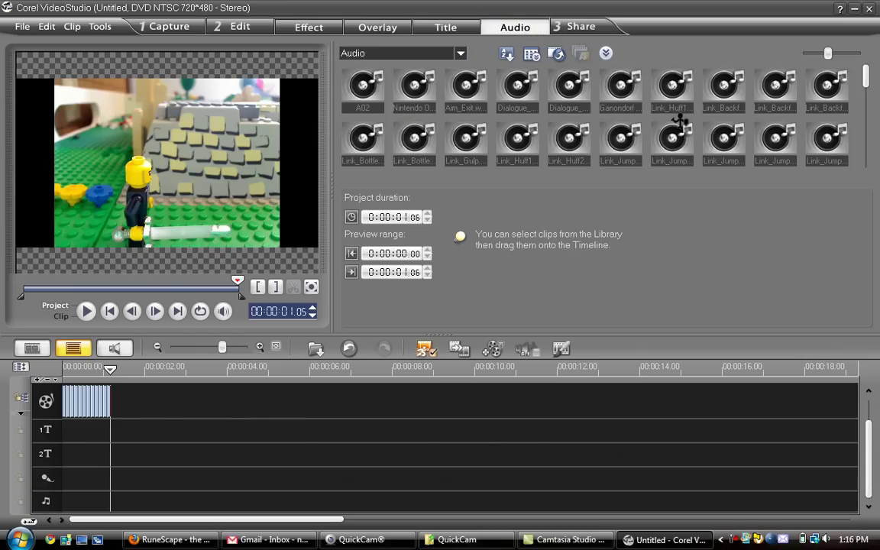
{"action": "scroll", "coordinate": [662, 118], "scroll_direction": "down", "scroll_amount": 3}
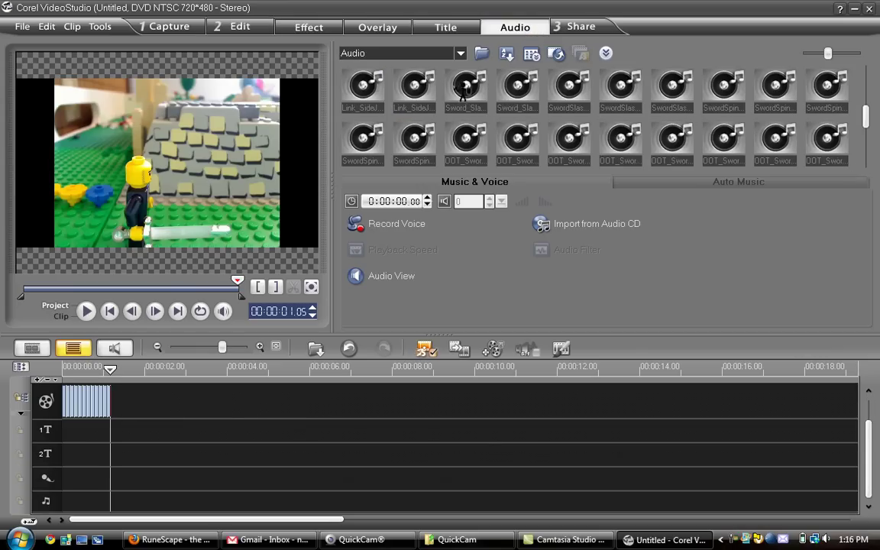
{"action": "left_click", "coordinate": [479, 88]}
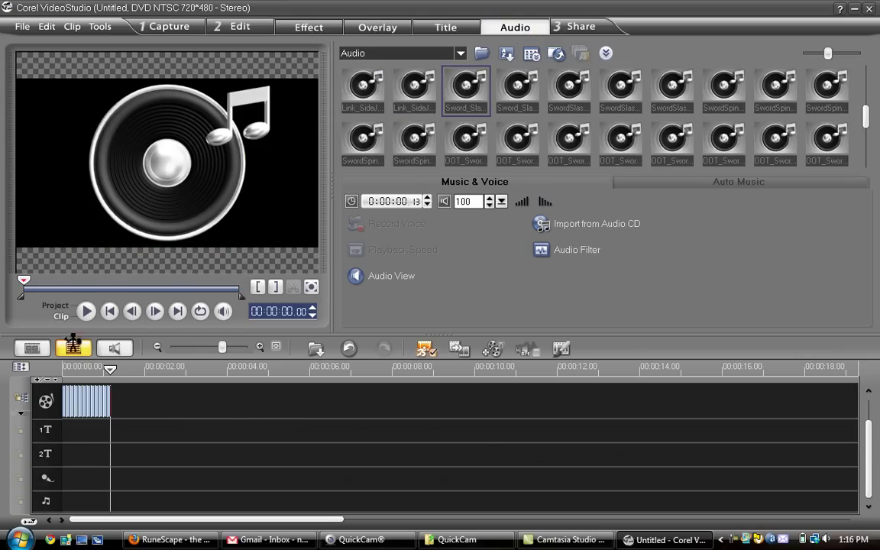
{"action": "left_click", "coordinate": [86, 311]}
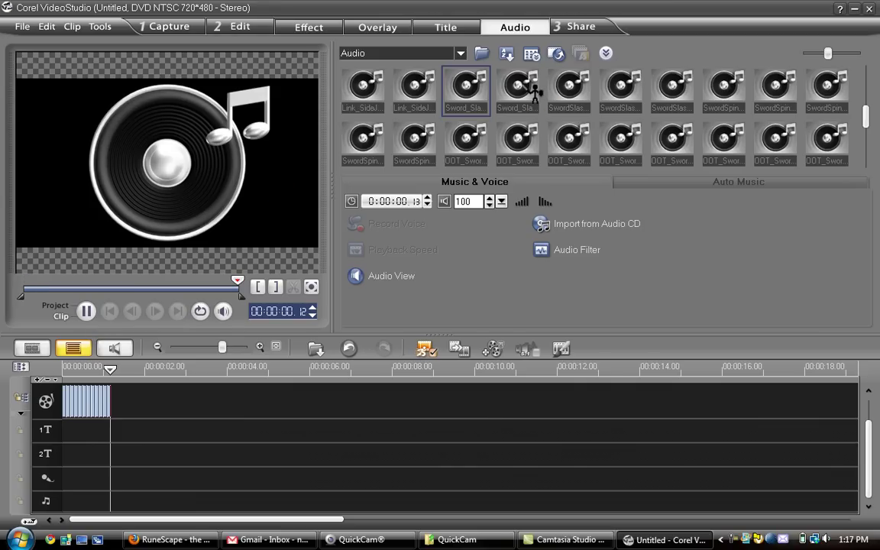
{"action": "left_click", "coordinate": [519, 86]}
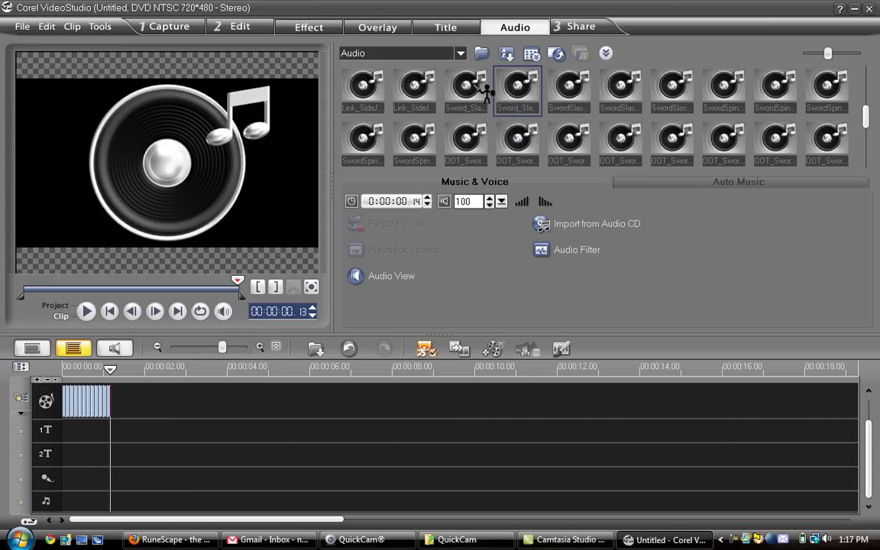
{"action": "left_click", "coordinate": [86, 312]}
{"action": "left_click_drag", "start_coordinate": [72, 450], "coordinate": [78, 477]}
Step: Hide the unused second title track 2T
{"action": "mouse_move", "coordinate": [66, 368]}
{"action": "left_mouse_down"}
{"action": "mouse_move", "coordinate": [96, 368]}
{"action": "mouse_move", "coordinate": [61, 367]}
{"action": "left_mouse_up"}
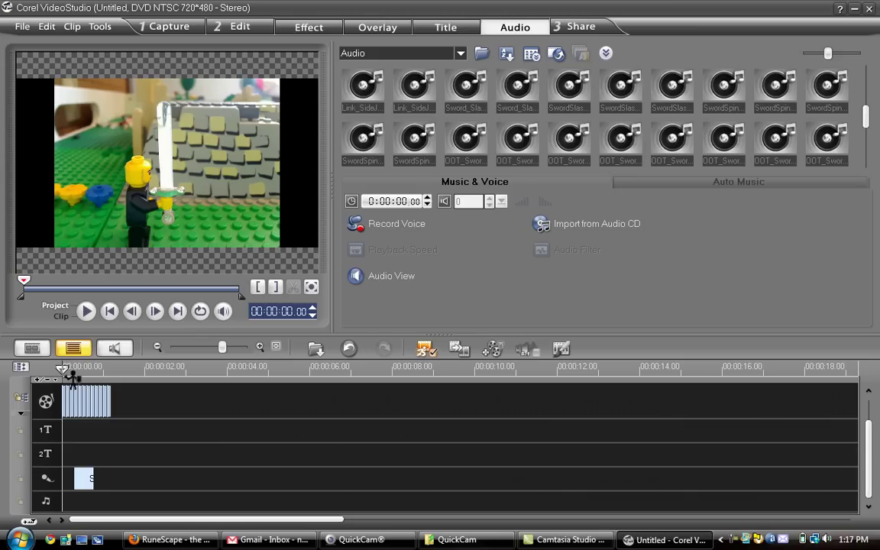
{"action": "right_click", "coordinate": [61, 456]}
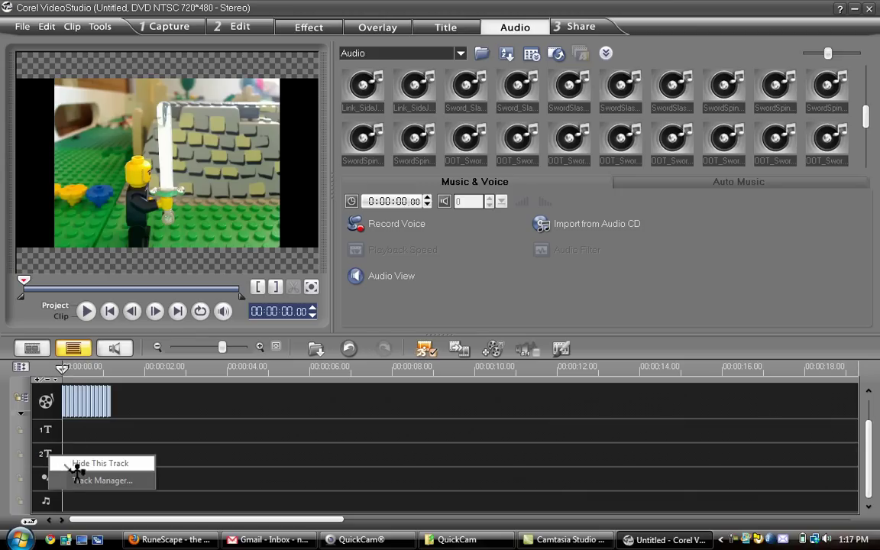
{"action": "left_click", "coordinate": [76, 463]}
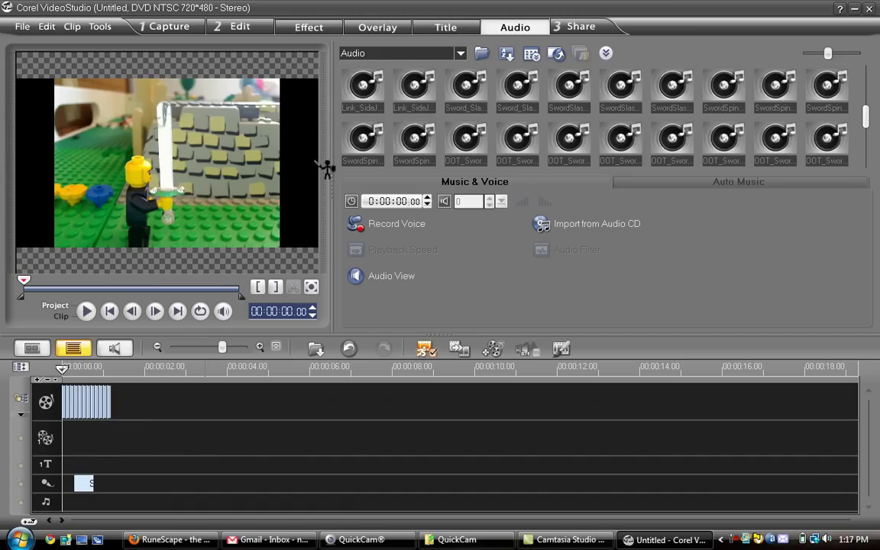
Step: Put Nintendo OST - 10 - Victory Fanfare.mp3 at the music track's start and play the project
{"action": "scroll", "coordinate": [442, 123], "scroll_direction": "up", "scroll_amount": 3}
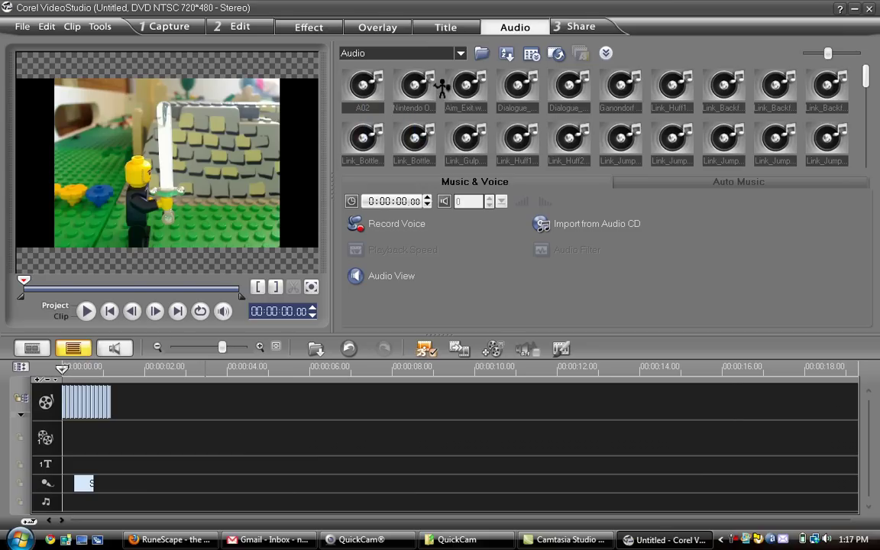
{"action": "scroll", "coordinate": [462, 88], "scroll_direction": "down", "scroll_amount": 10}
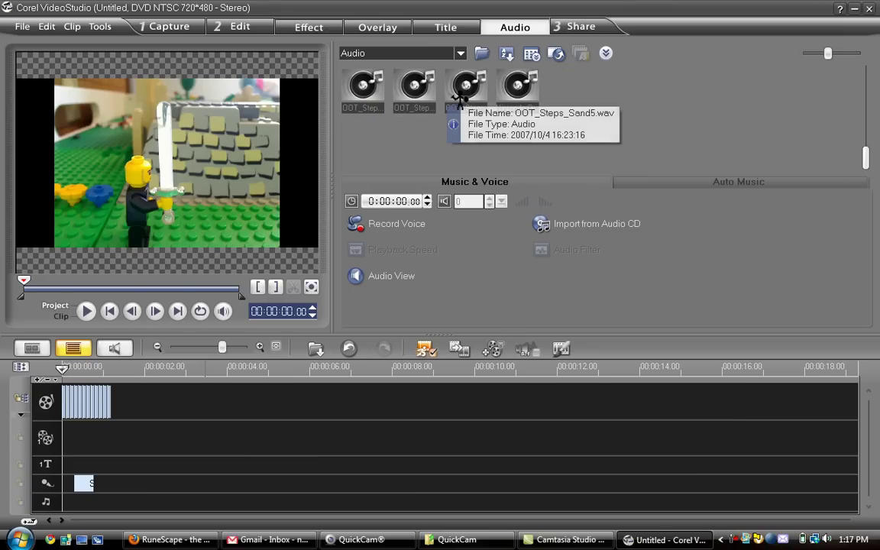
{"action": "left_click_drag", "start_coordinate": [517, 88], "coordinate": [89, 500]}
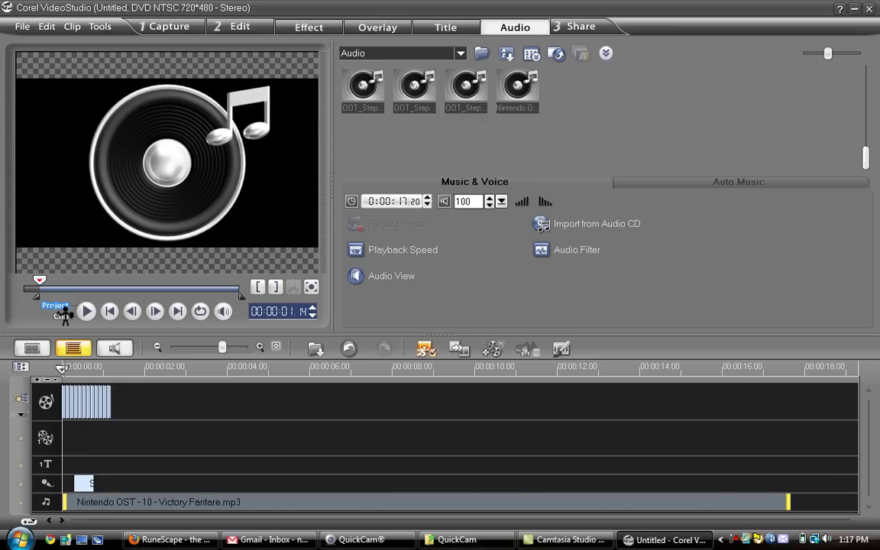
{"action": "left_click", "coordinate": [67, 306]}
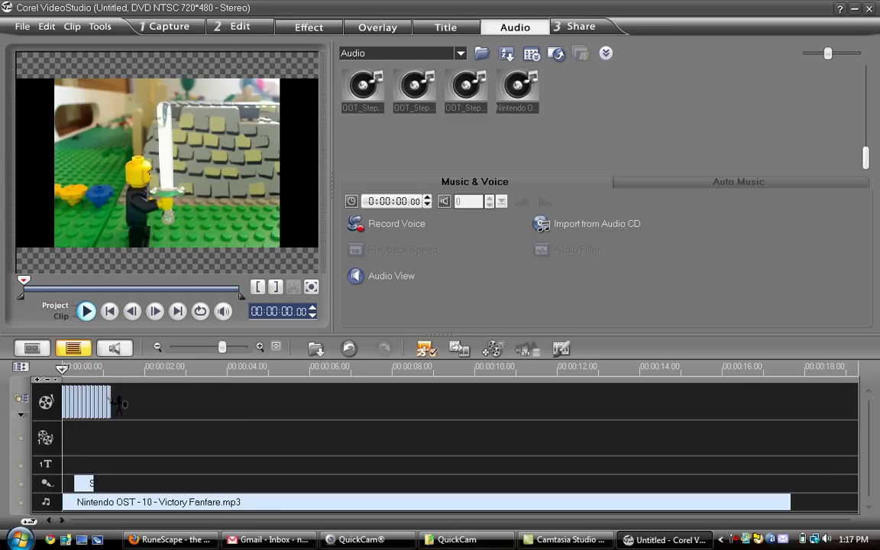
{"action": "left_click", "coordinate": [86, 311]}
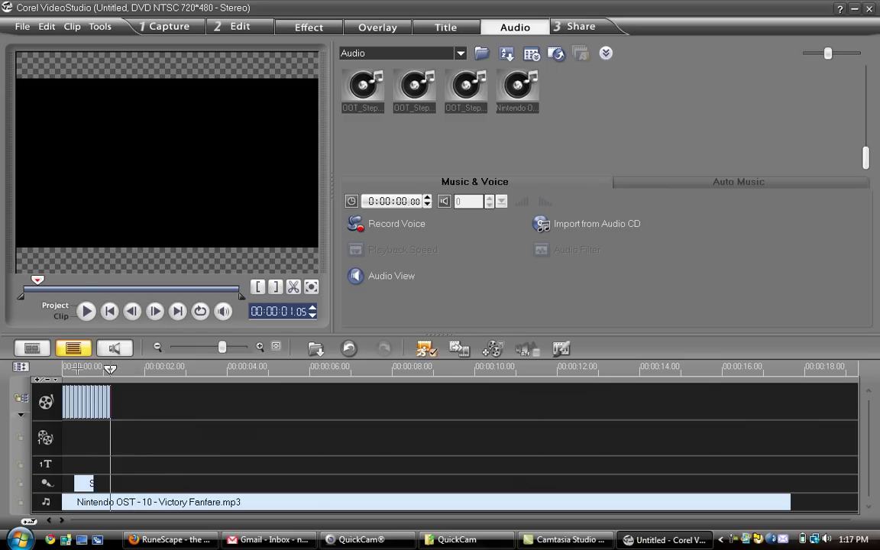
Step: Play the project with the sword sound and victory music, then select the stop-motion clip
{"action": "left_click", "coordinate": [89, 311]}
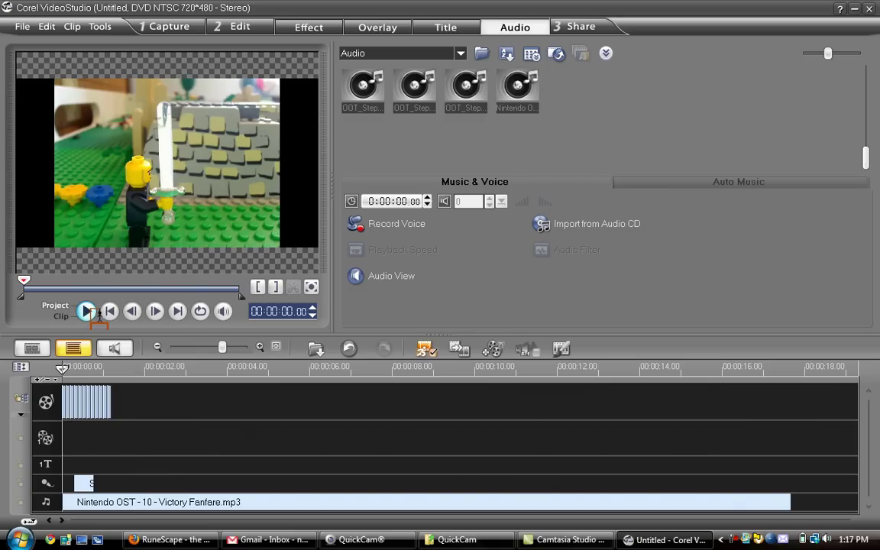
{"action": "left_click", "coordinate": [95, 312]}
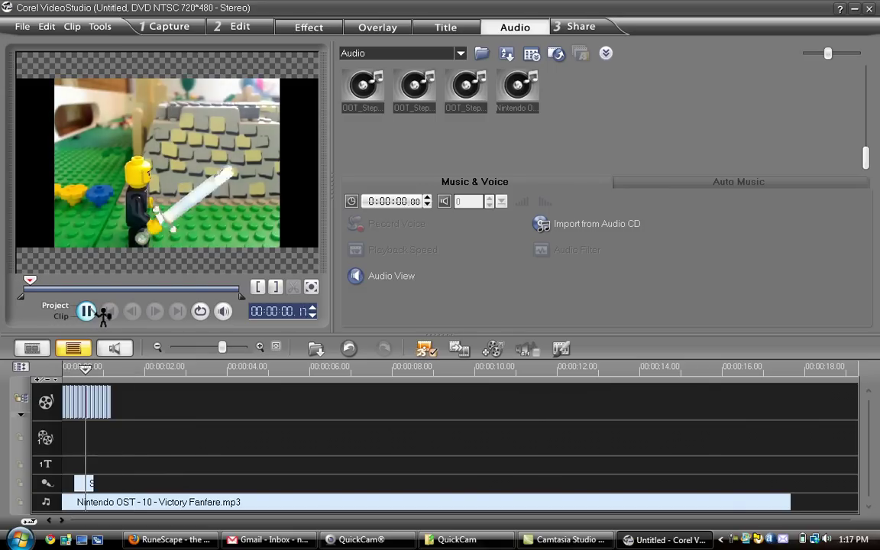
{"action": "left_click", "coordinate": [66, 407]}
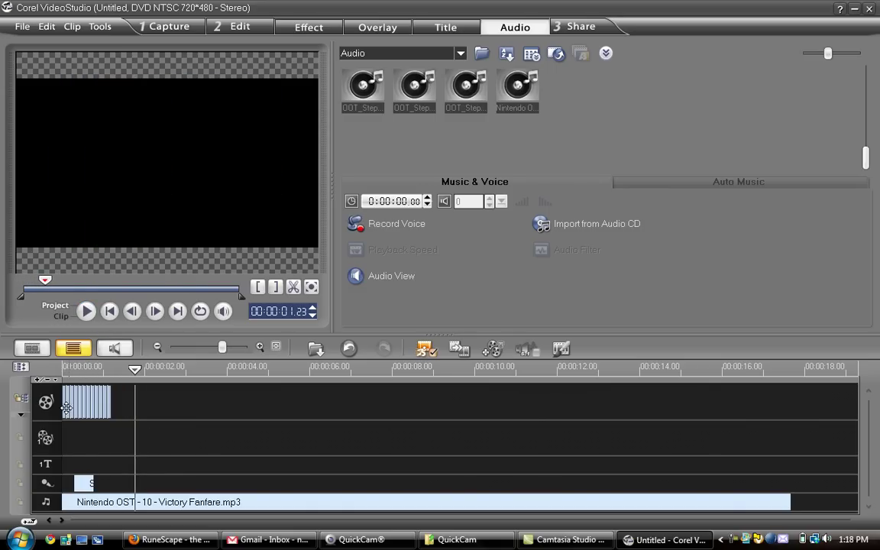
{"action": "left_click", "coordinate": [67, 407]}
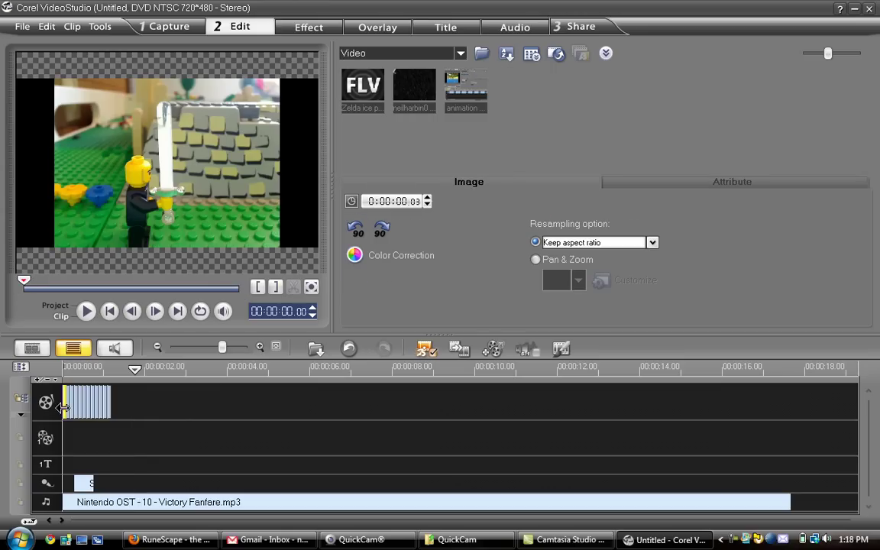
Step: Check the stop-motion clip's timeline options, then show the Image clips in the library
{"action": "left_click", "coordinate": [121, 405]}
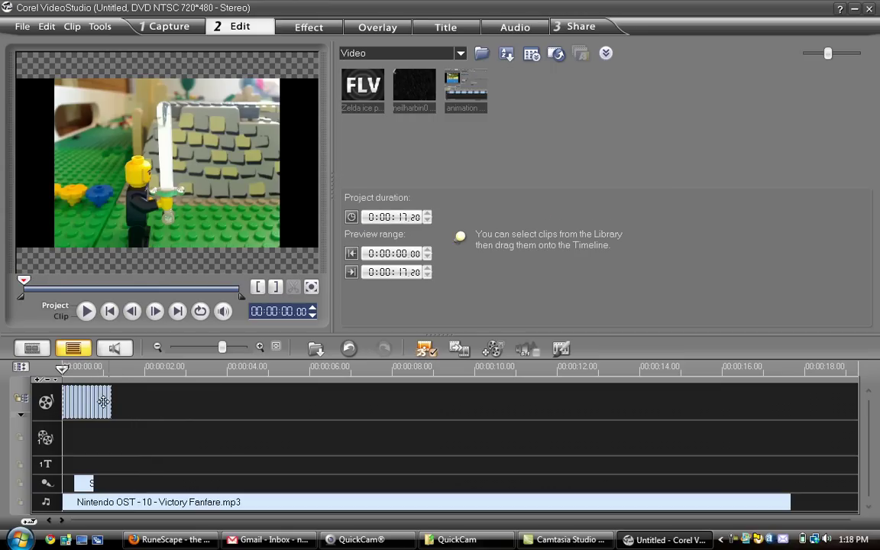
{"action": "right_click", "coordinate": [94, 403]}
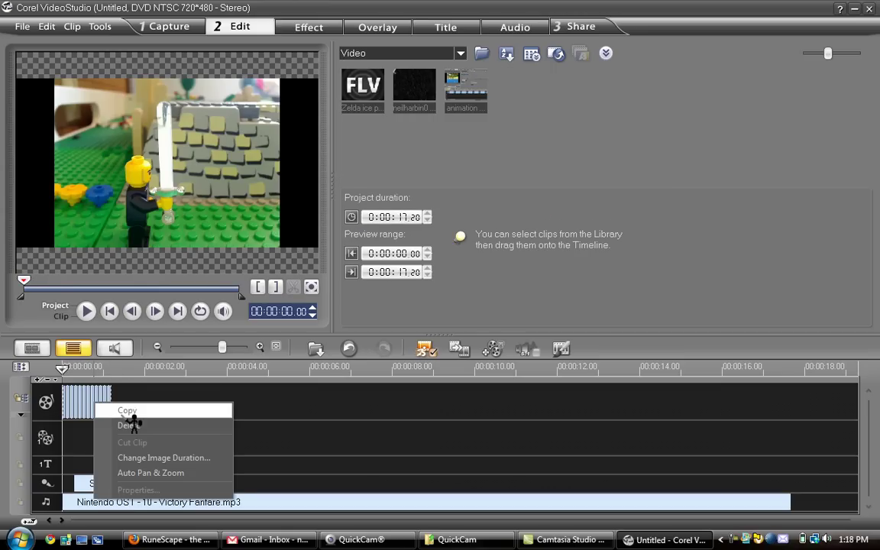
{"action": "right_click", "coordinate": [131, 409]}
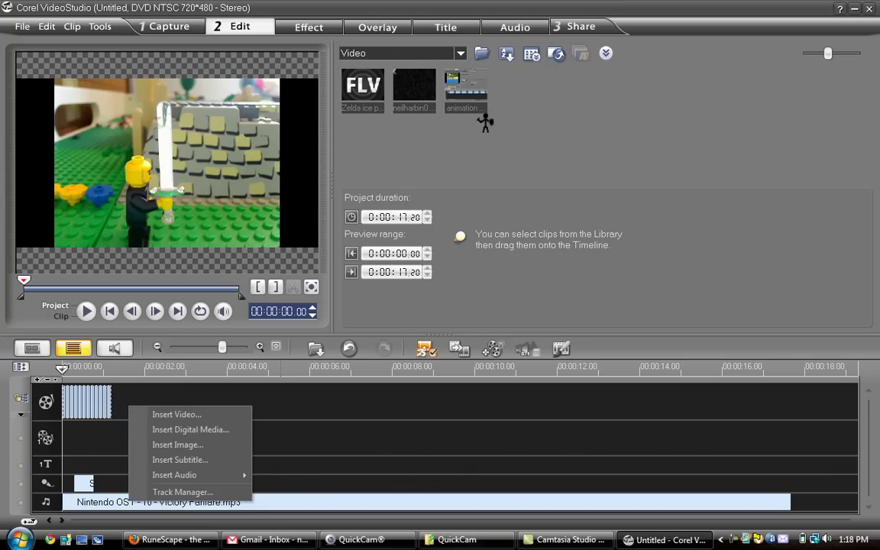
{"action": "left_click", "coordinate": [410, 55]}
{"action": "mouse_move", "coordinate": [414, 87]}
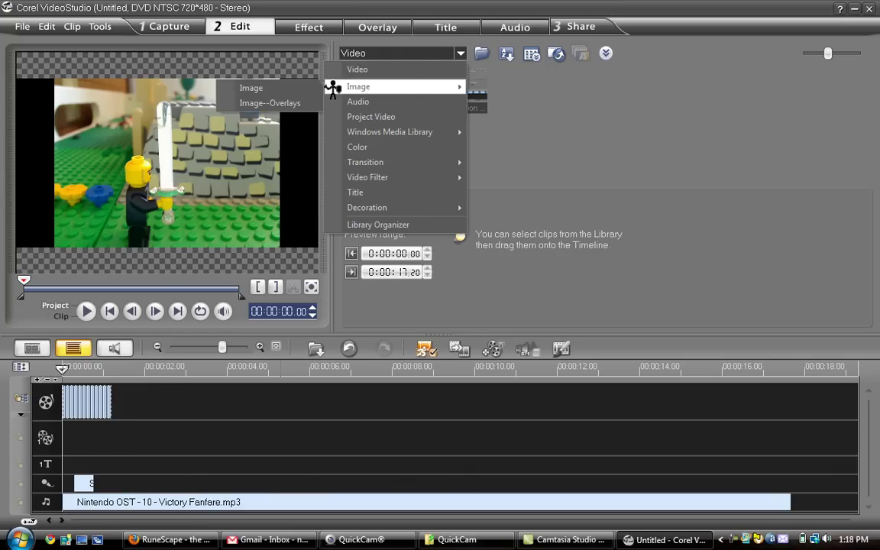
{"action": "left_click", "coordinate": [333, 88]}
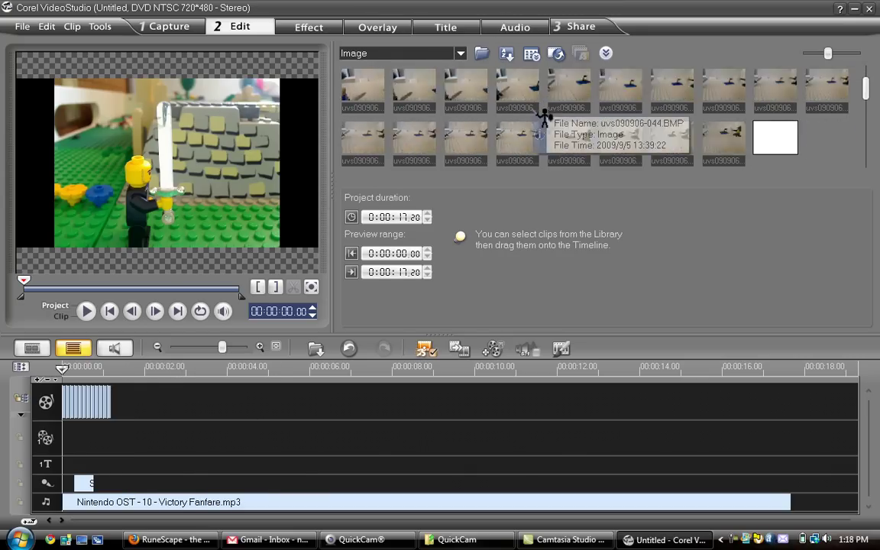
{"action": "scroll", "coordinate": [544, 123], "scroll_direction": "down", "scroll_amount": 5}
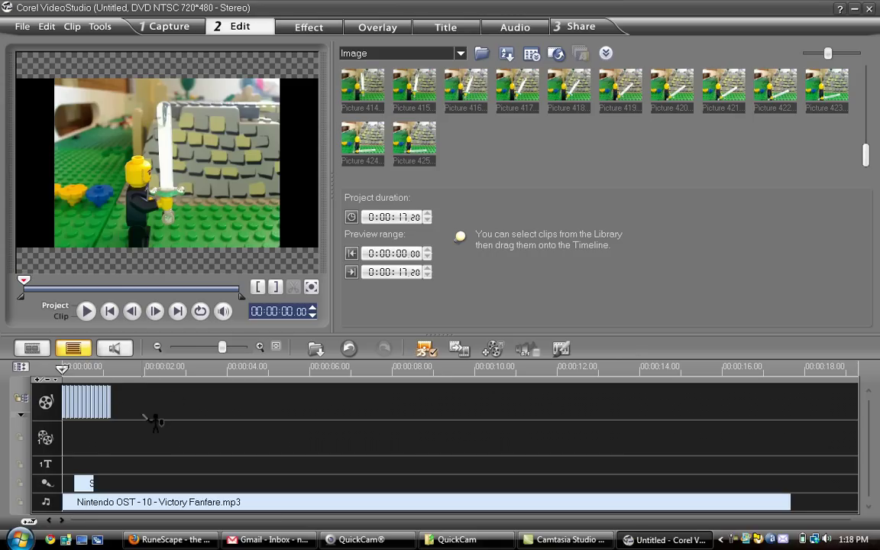
Step: Rewind the playhead to 0:00 and play the sword-swing animation
{"action": "left_click", "coordinate": [135, 441]}
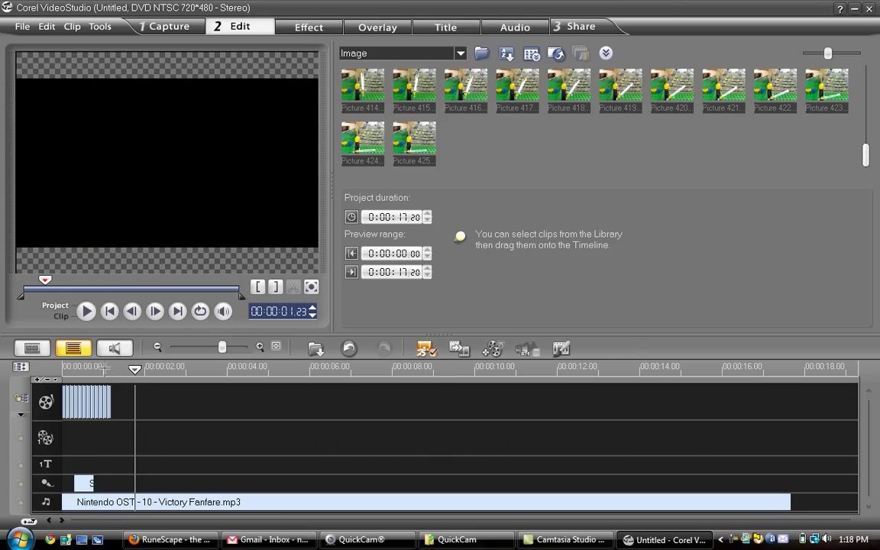
{"action": "left_click_drag", "start_coordinate": [104, 367], "coordinate": [64, 369]}
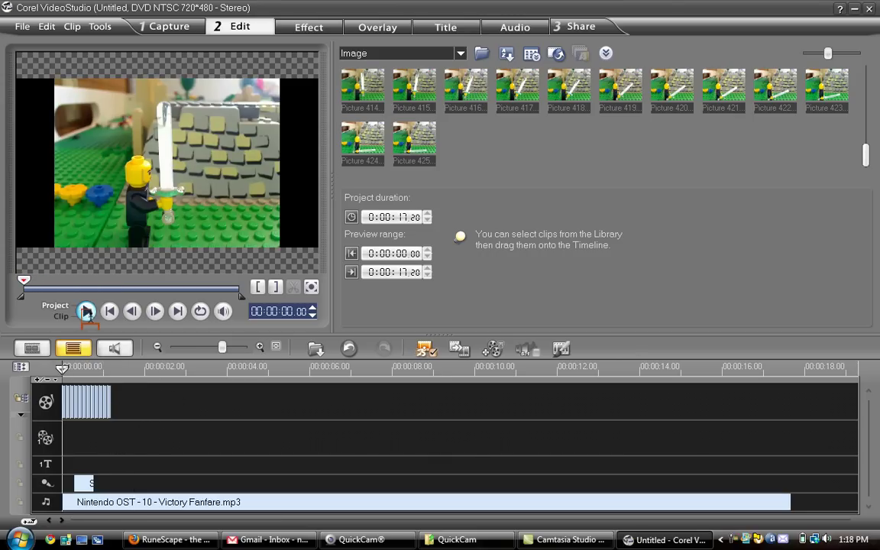
{"action": "left_click", "coordinate": [87, 312]}
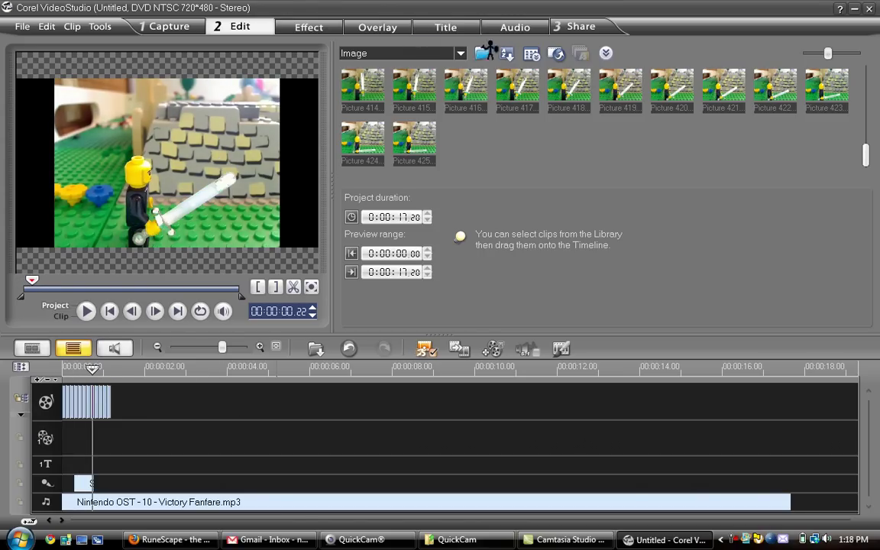
Step: Create a 'Title' text and place it on the title track
{"action": "left_click", "coordinate": [479, 27]}
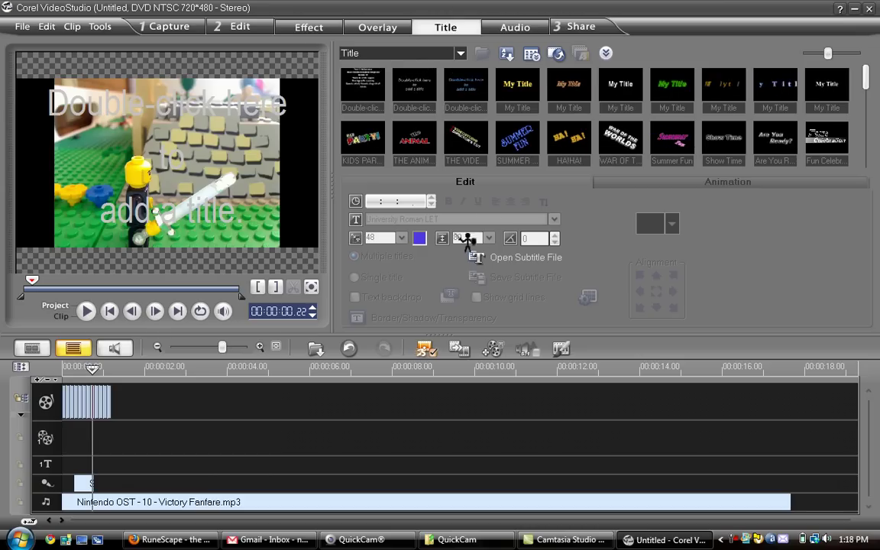
{"action": "double_click", "coordinate": [124, 113]}
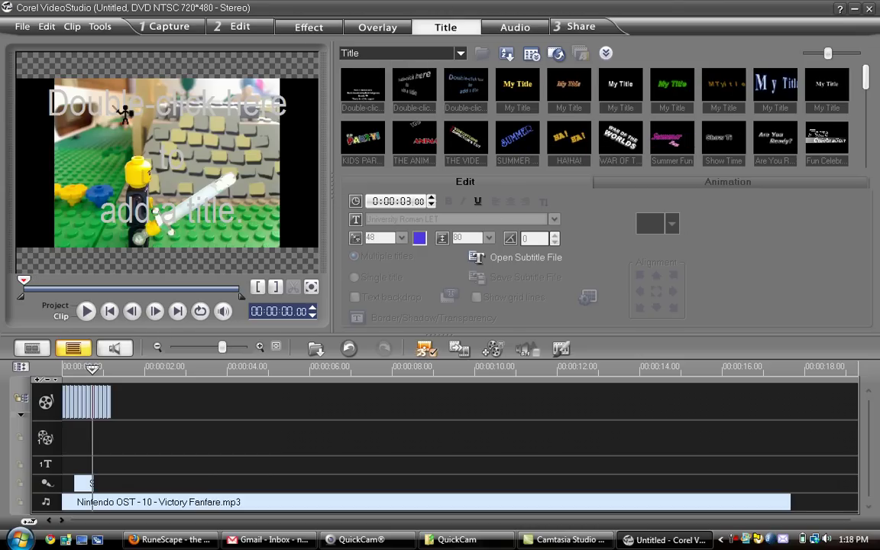
{"action": "type", "text": "T"}
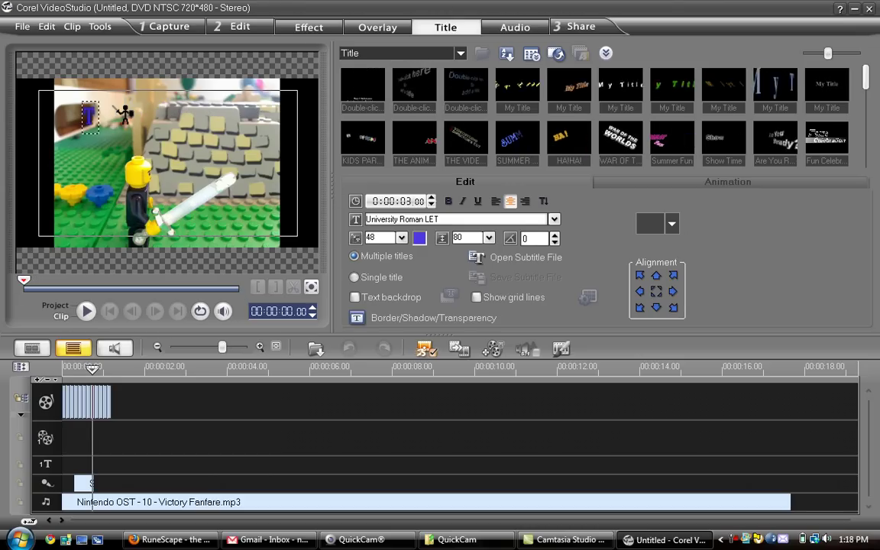
{"action": "type", "text": "itle"}
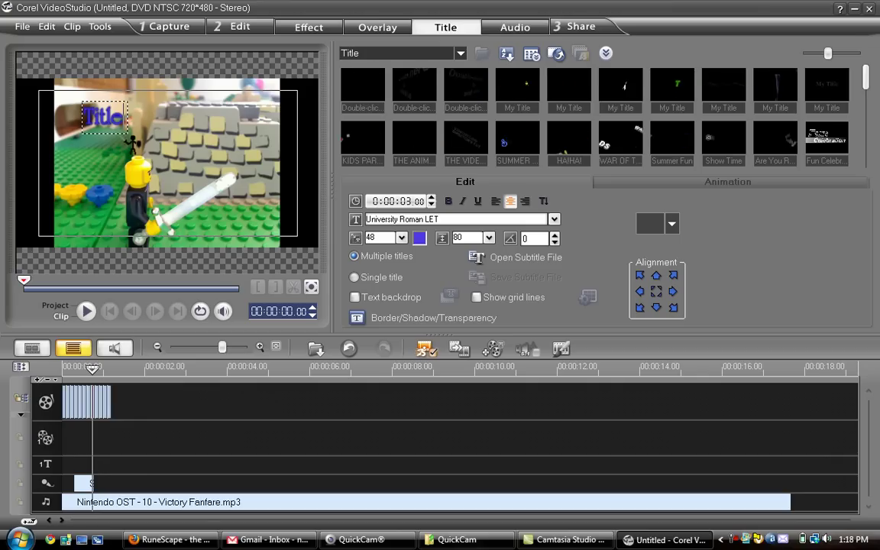
{"action": "left_click_drag", "start_coordinate": [126, 447], "coordinate": [125, 463]}
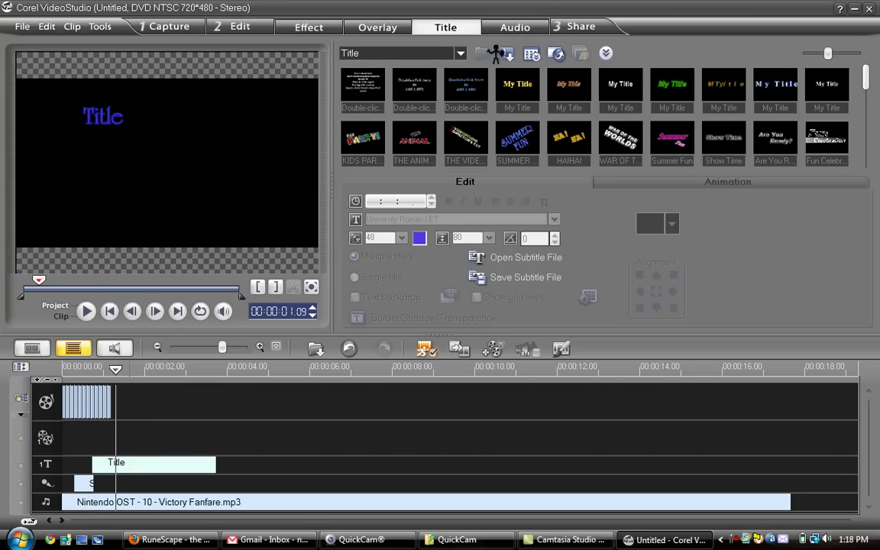
Step: Insert a black Color clip before the animation and move the Title clip to the start
{"action": "left_click", "coordinate": [461, 53]}
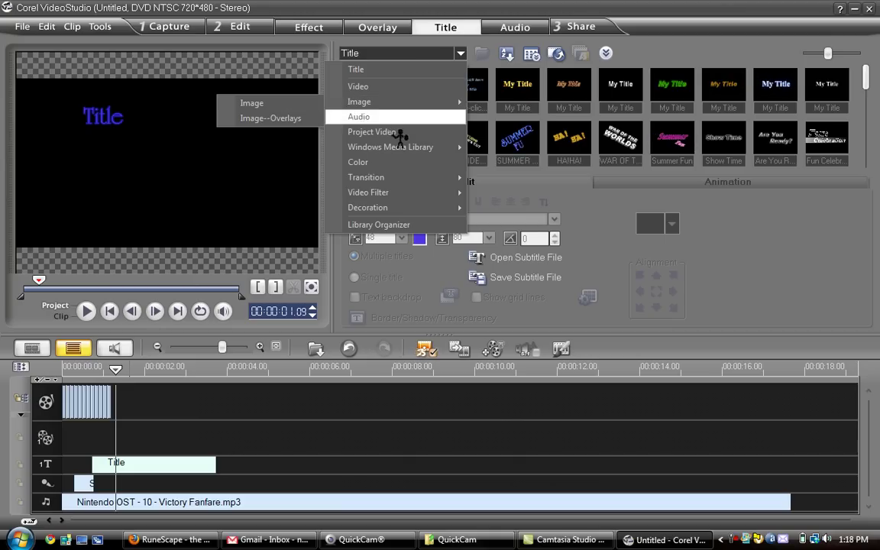
{"action": "left_click", "coordinate": [389, 163]}
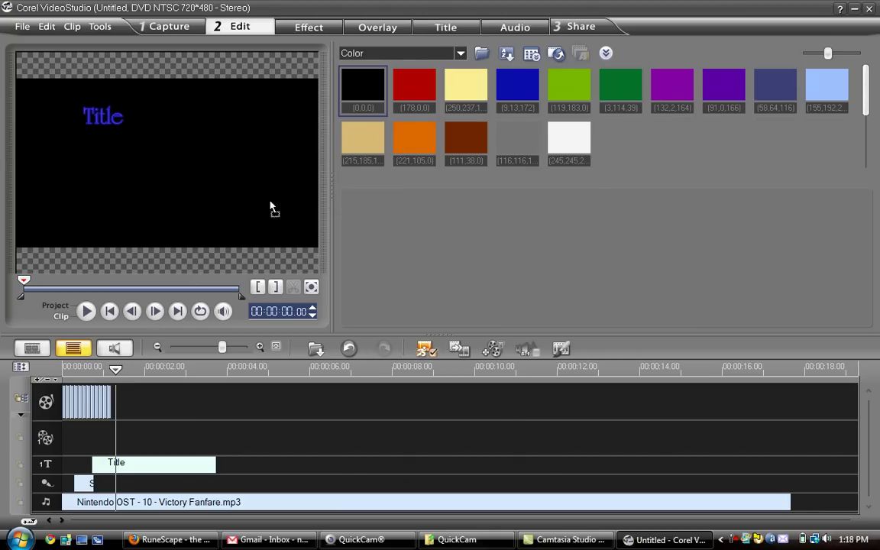
{"action": "left_click_drag", "start_coordinate": [363, 88], "coordinate": [63, 408]}
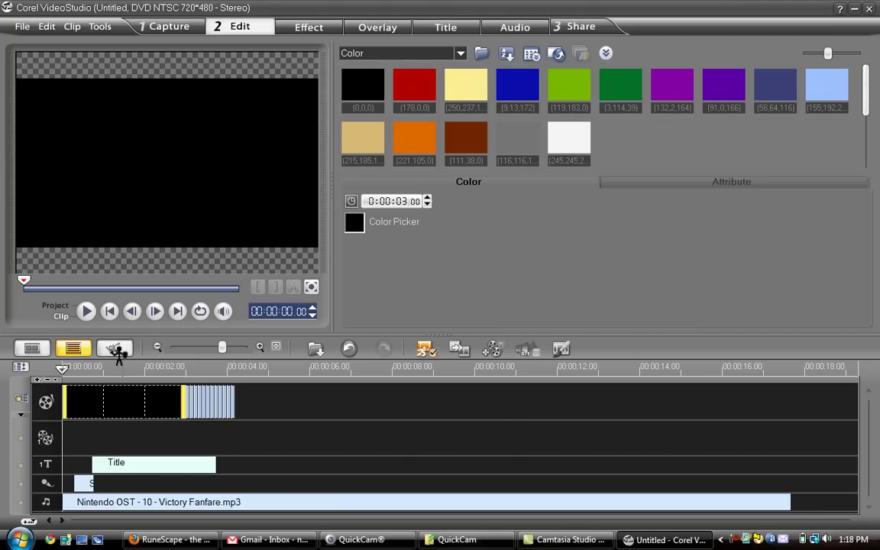
{"action": "left_click_drag", "start_coordinate": [149, 463], "coordinate": [120, 463]}
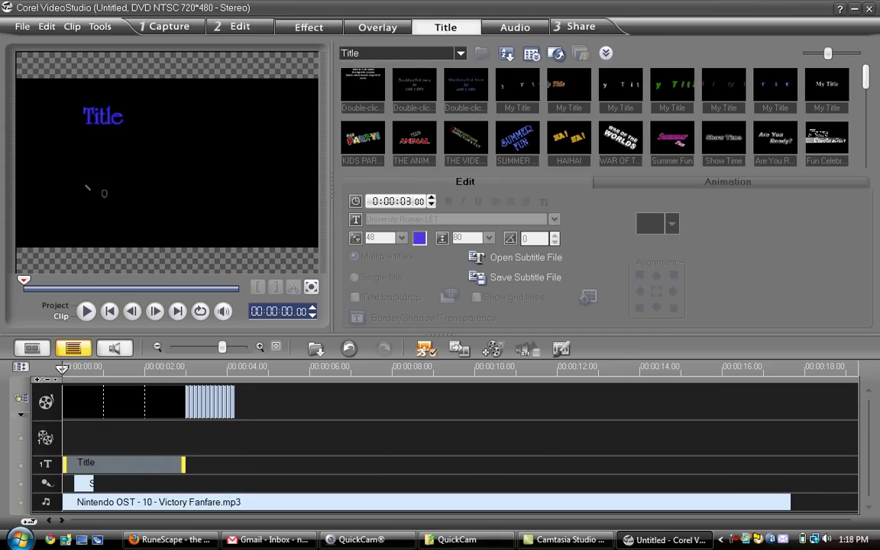
Step: Move the sword sound effect later to about 3.12 seconds
{"action": "left_click", "coordinate": [117, 432]}
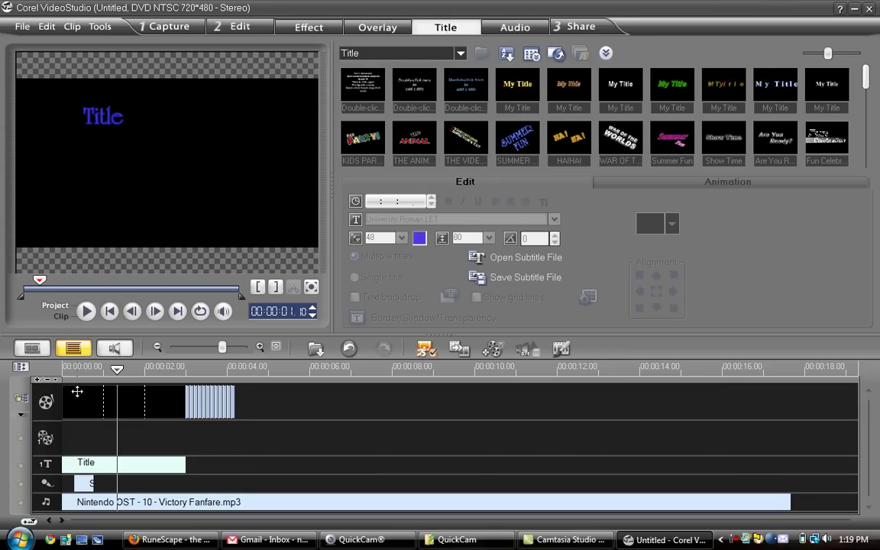
{"action": "left_click_drag", "start_coordinate": [67, 365], "coordinate": [108, 367]}
{"action": "left_click_drag", "start_coordinate": [84, 484], "coordinate": [211, 485]}
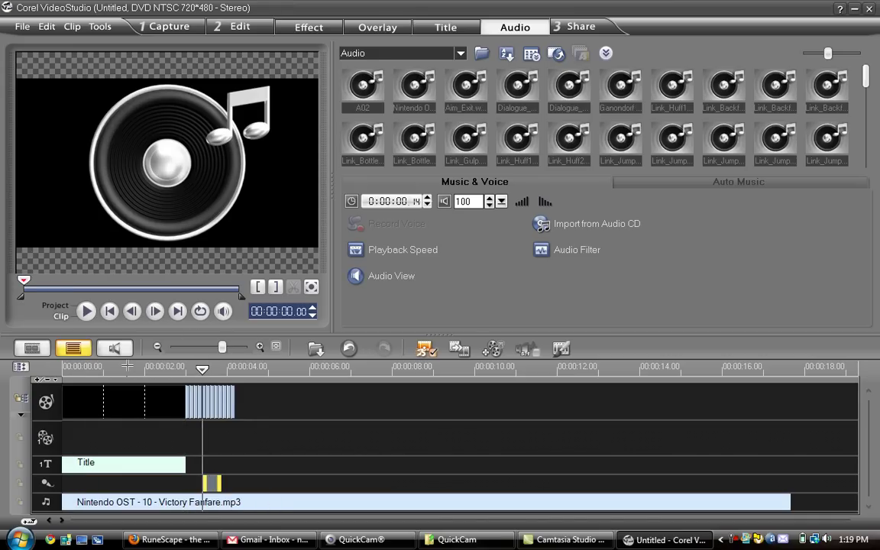
{"action": "left_click_drag", "start_coordinate": [66, 368], "coordinate": [232, 372]}
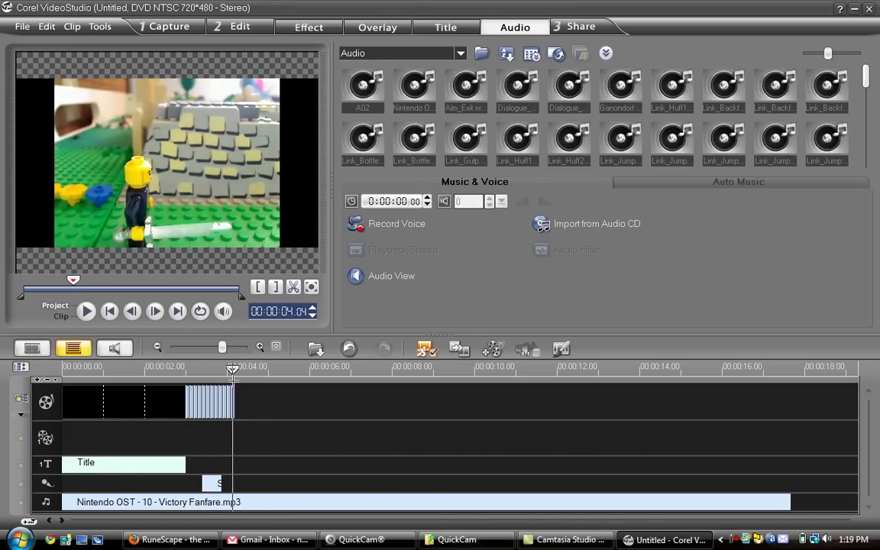
Step: Create a 'Credits' title and commit it on the title track after the animation
{"action": "left_click", "coordinate": [455, 28]}
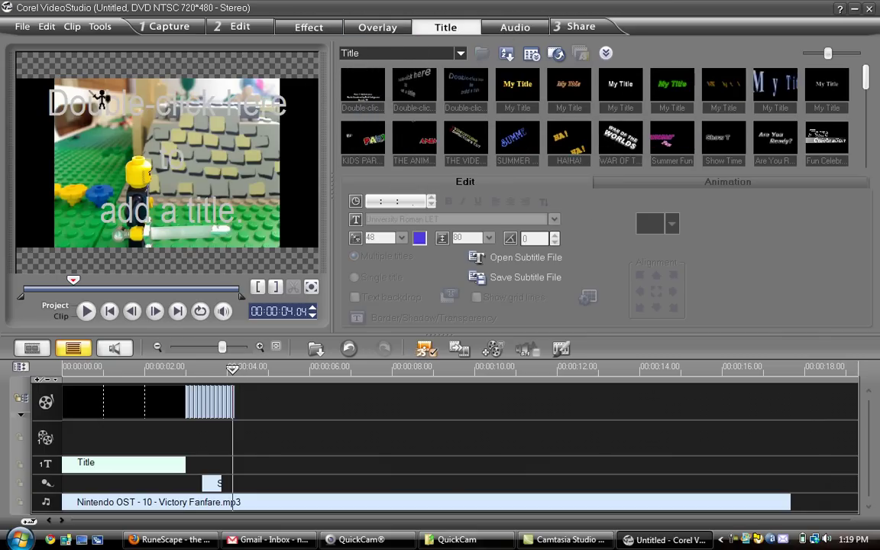
{"action": "double_click", "coordinate": [110, 98]}
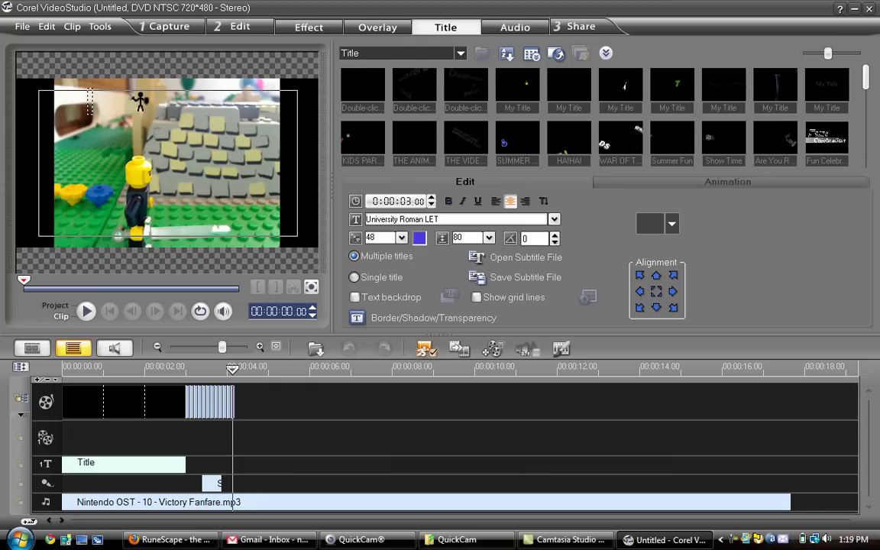
{"action": "type", "text": "Credits"}
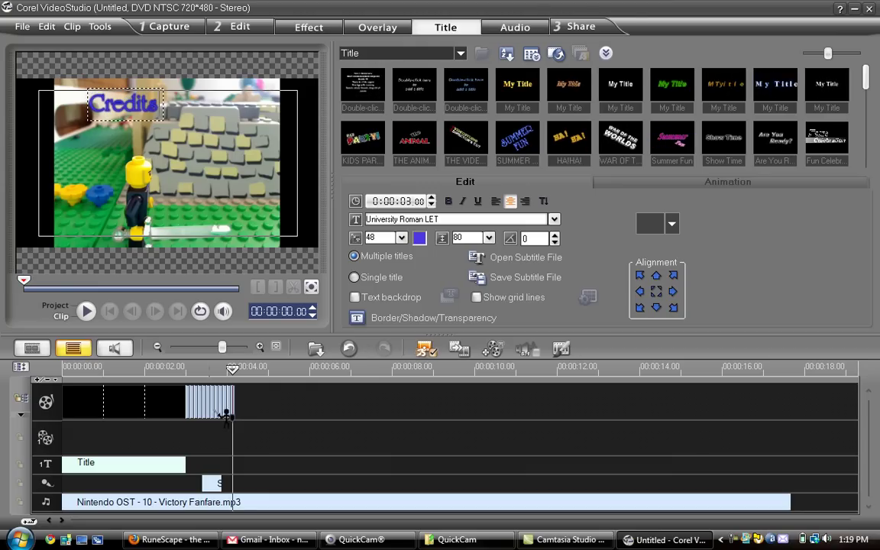
{"action": "left_click", "coordinate": [275, 423]}
{"action": "left_click", "coordinate": [255, 465]}
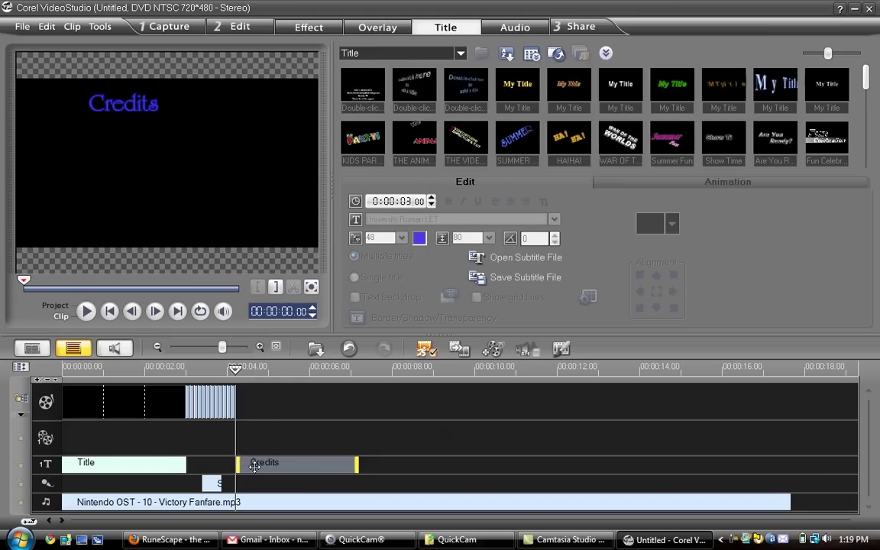
Step: Scrub to the Credits start around 4 seconds, then rewind and play the project
{"action": "left_click", "coordinate": [263, 436]}
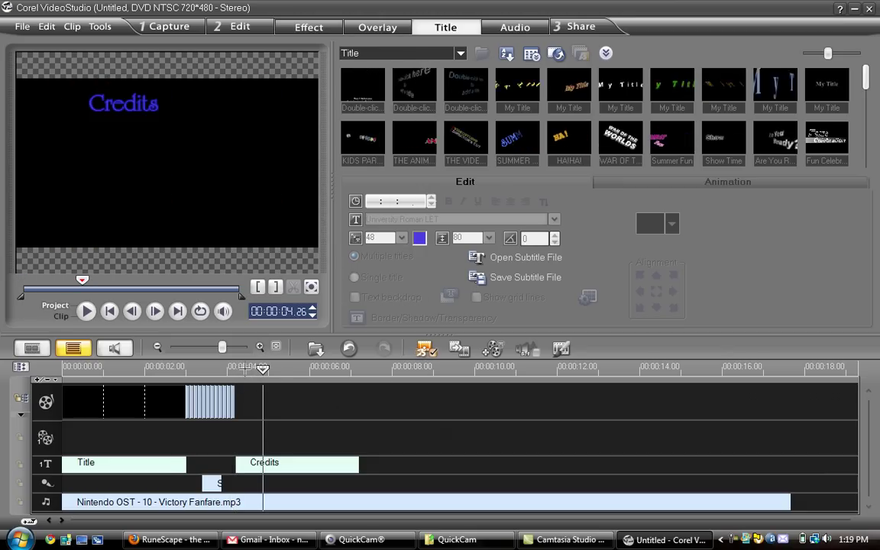
{"action": "left_click_drag", "start_coordinate": [263, 369], "coordinate": [244, 369]}
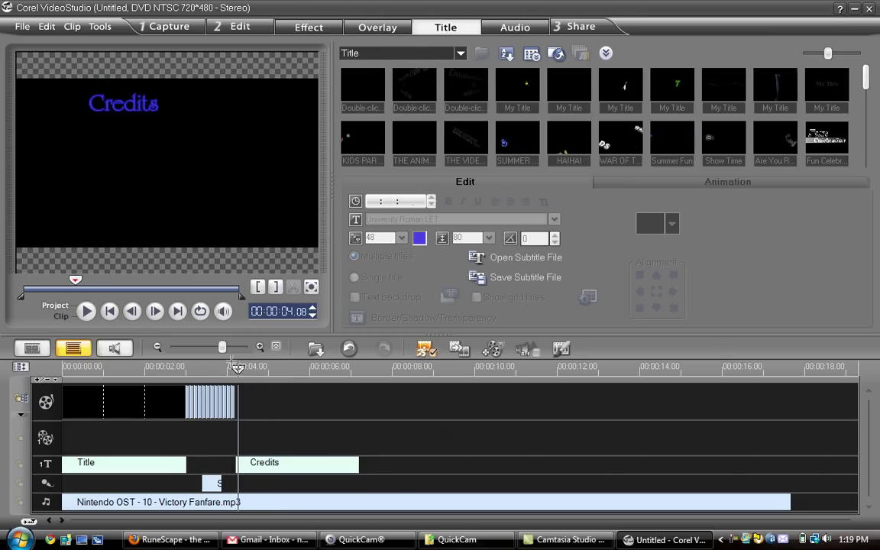
{"action": "left_click", "coordinate": [79, 311]}
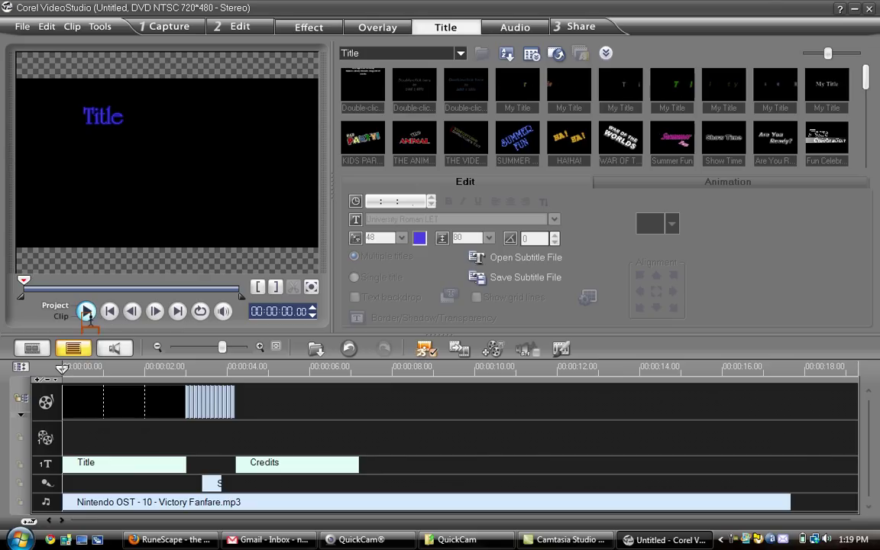